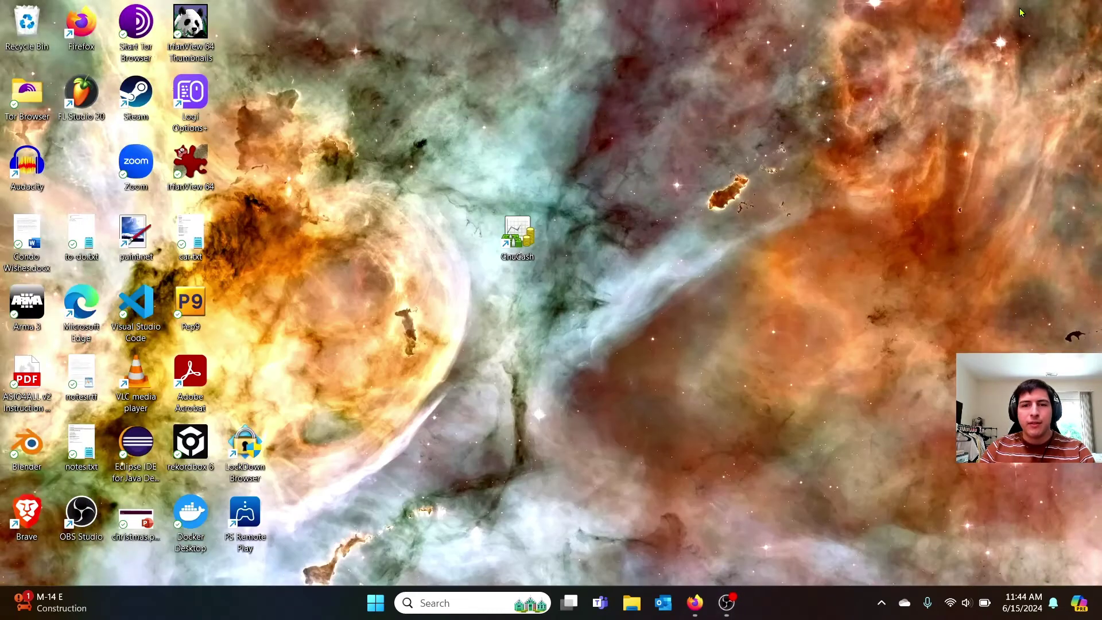
Step: Bring Firefox forward and open the U.S. Bank checking account page with its balance and activity
{"action": "left_click", "coordinate": [695, 611]}
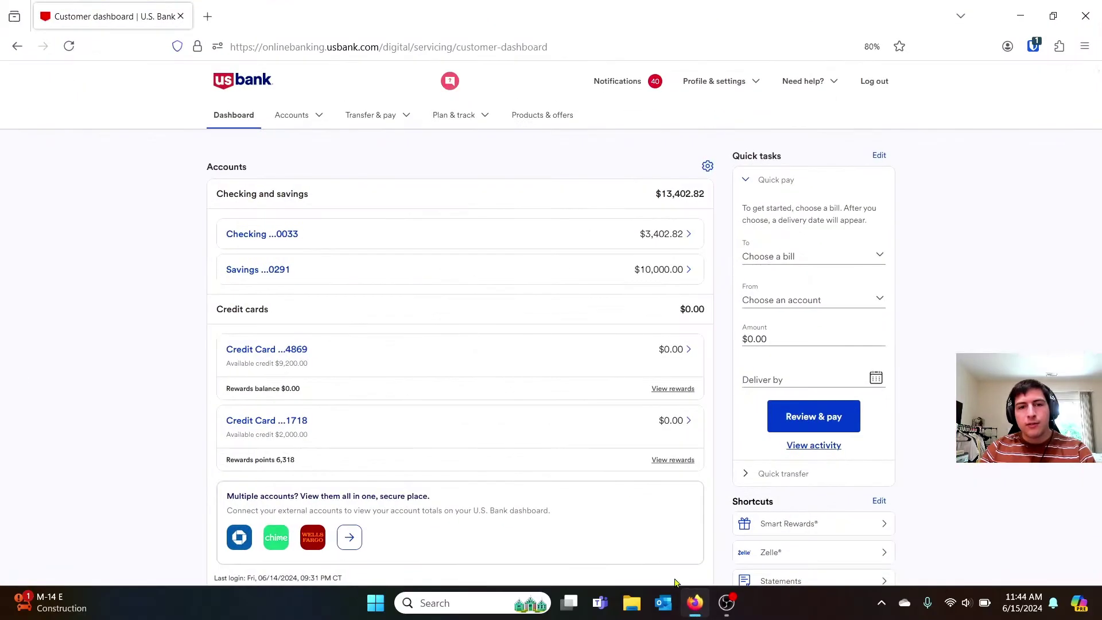
{"action": "left_click", "coordinate": [259, 236]}
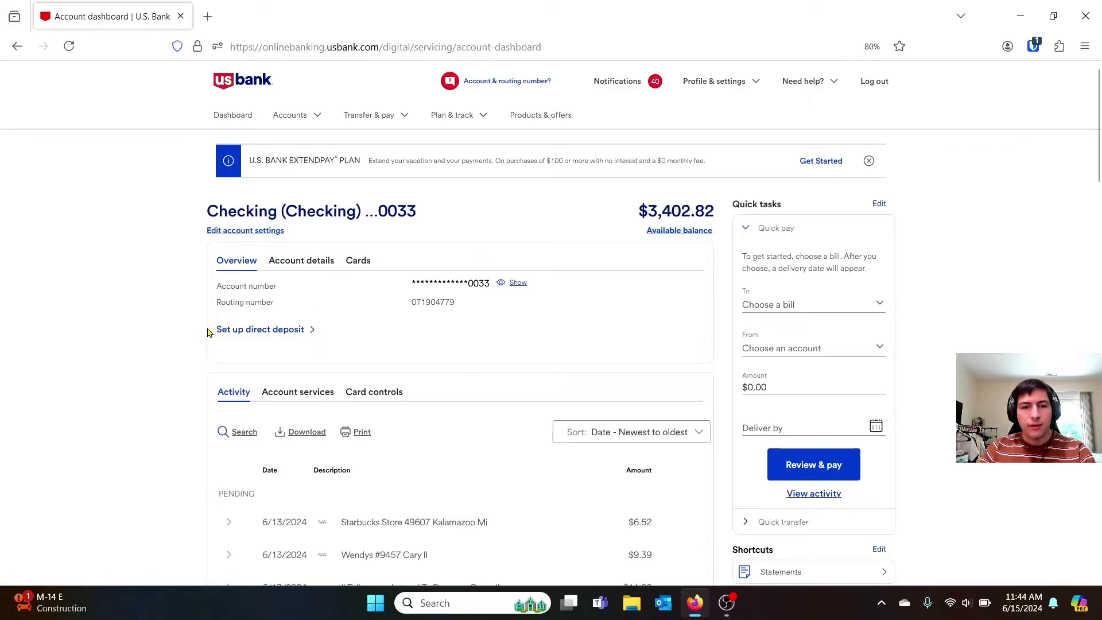
Step: Download checking transactions from June 10, 2024 as a Quicken (.QFX) file and show it in its folder
{"action": "left_click", "coordinate": [306, 434]}
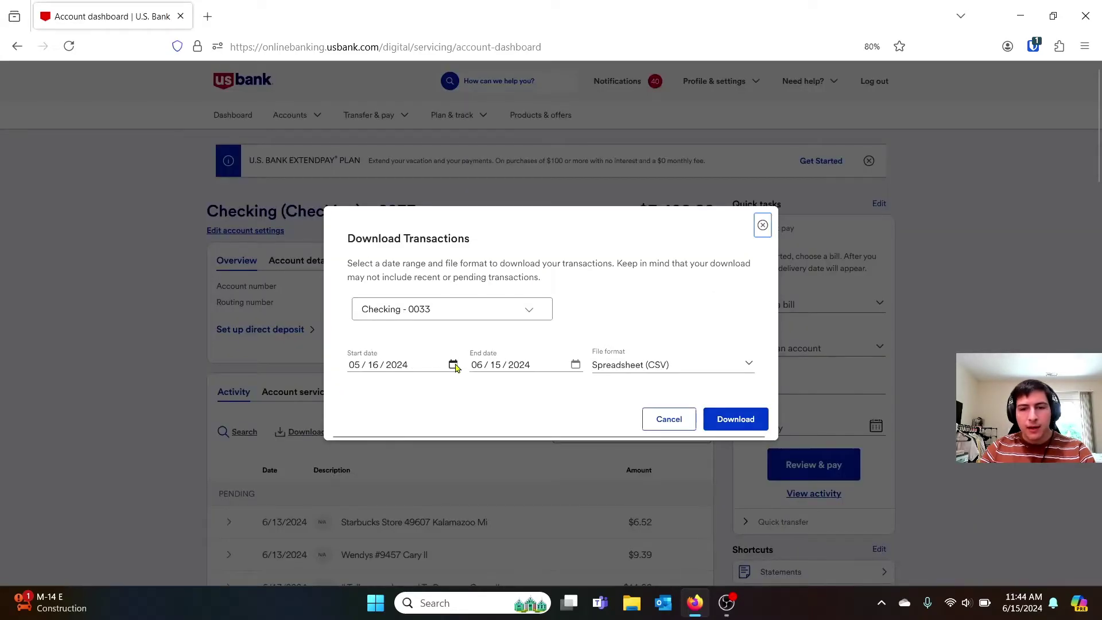
{"action": "left_click", "coordinate": [617, 366]}
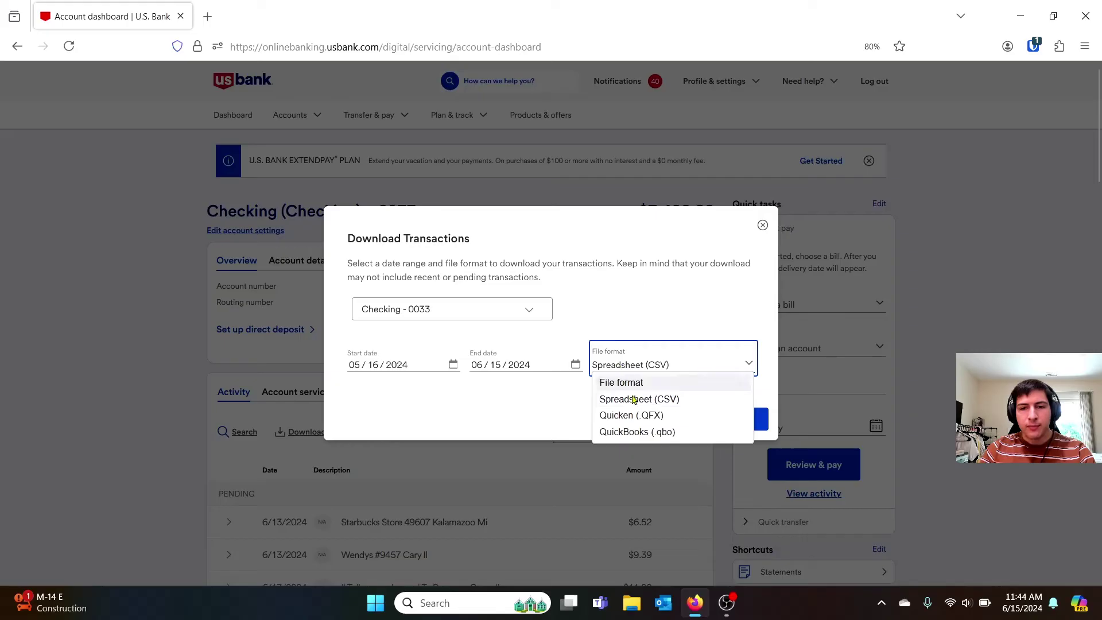
{"action": "left_click", "coordinate": [641, 423]}
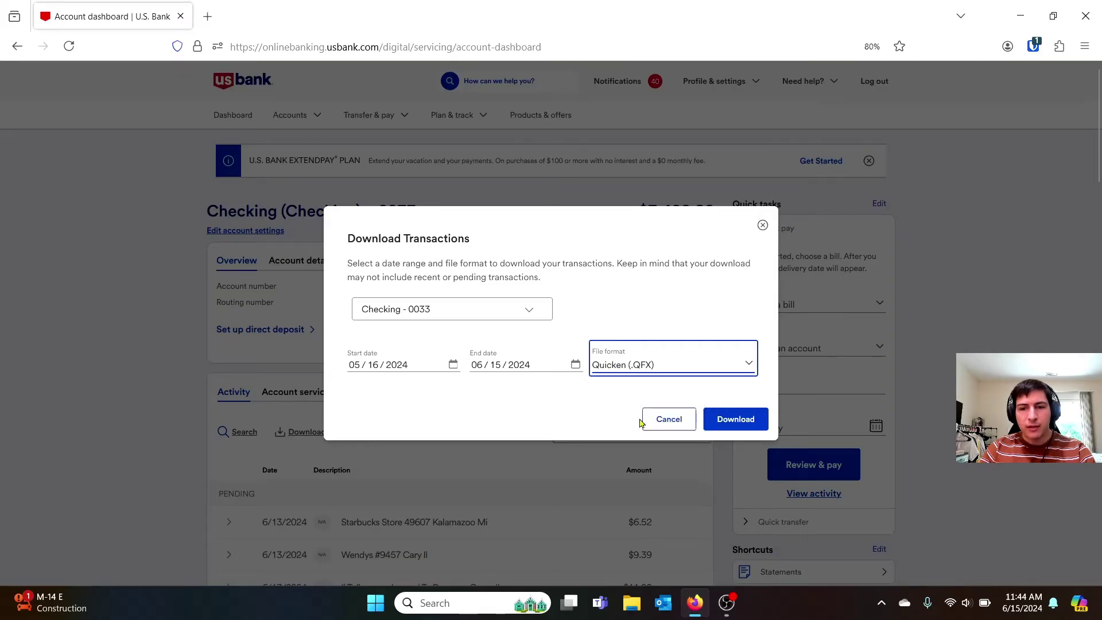
{"action": "left_click", "coordinate": [409, 368]}
{"action": "left_click", "coordinate": [452, 366]}
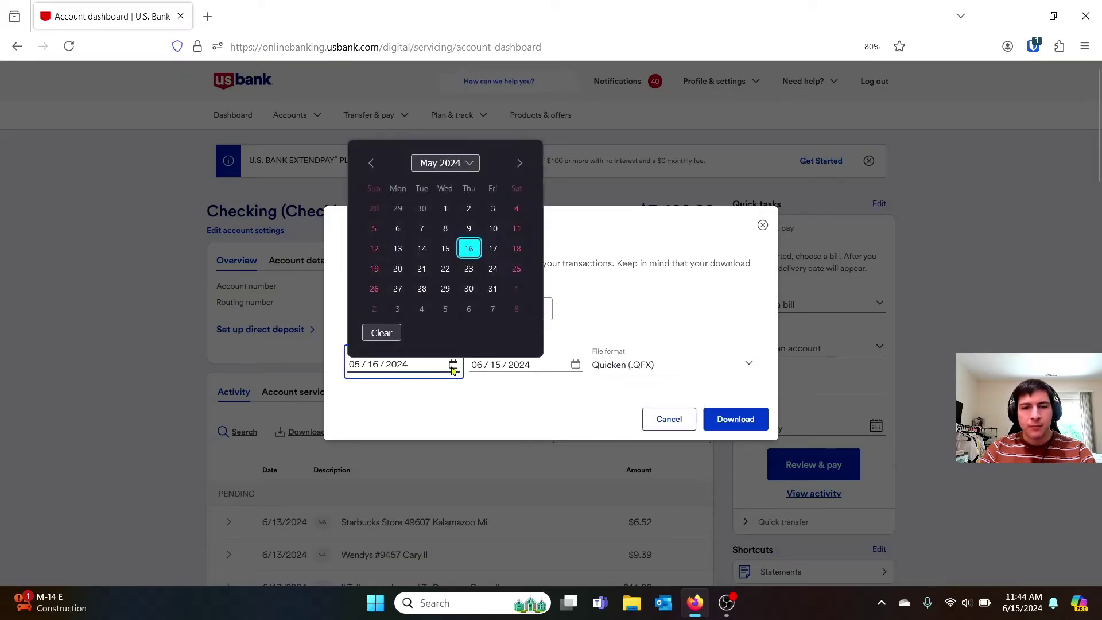
{"action": "left_click", "coordinate": [520, 164]}
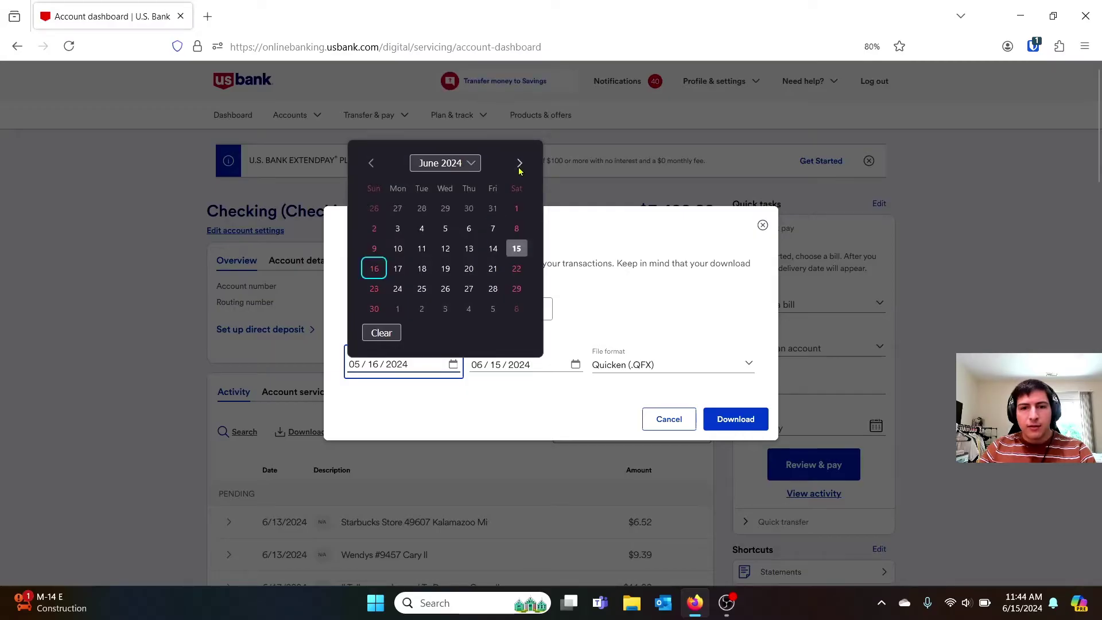
{"action": "left_click", "coordinate": [397, 248]}
{"action": "left_click", "coordinate": [735, 419]}
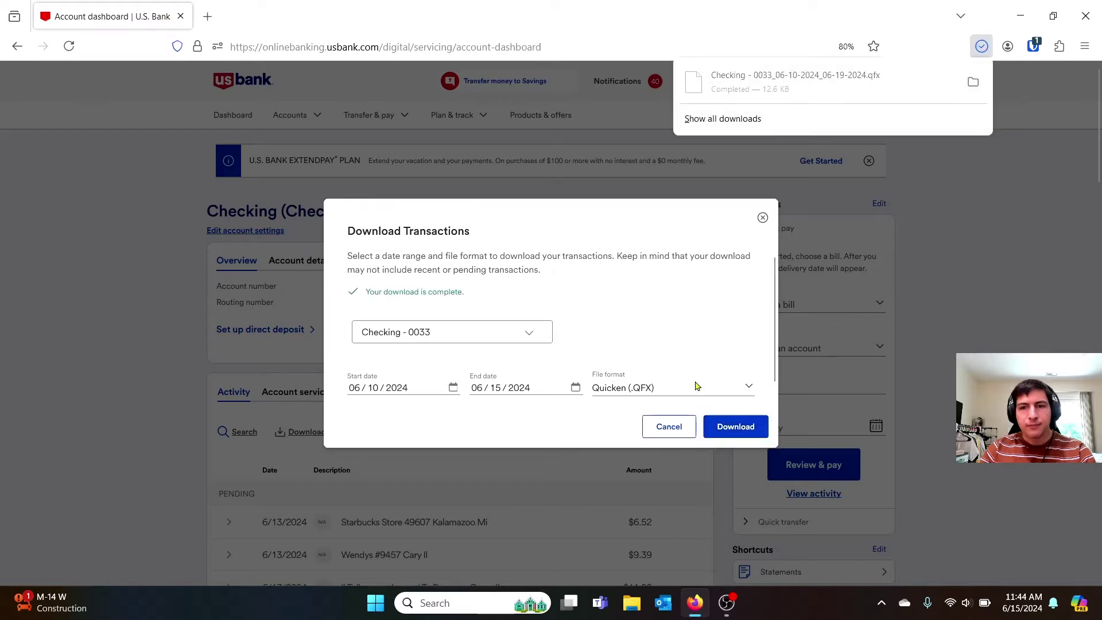
{"action": "left_click", "coordinate": [971, 84]}
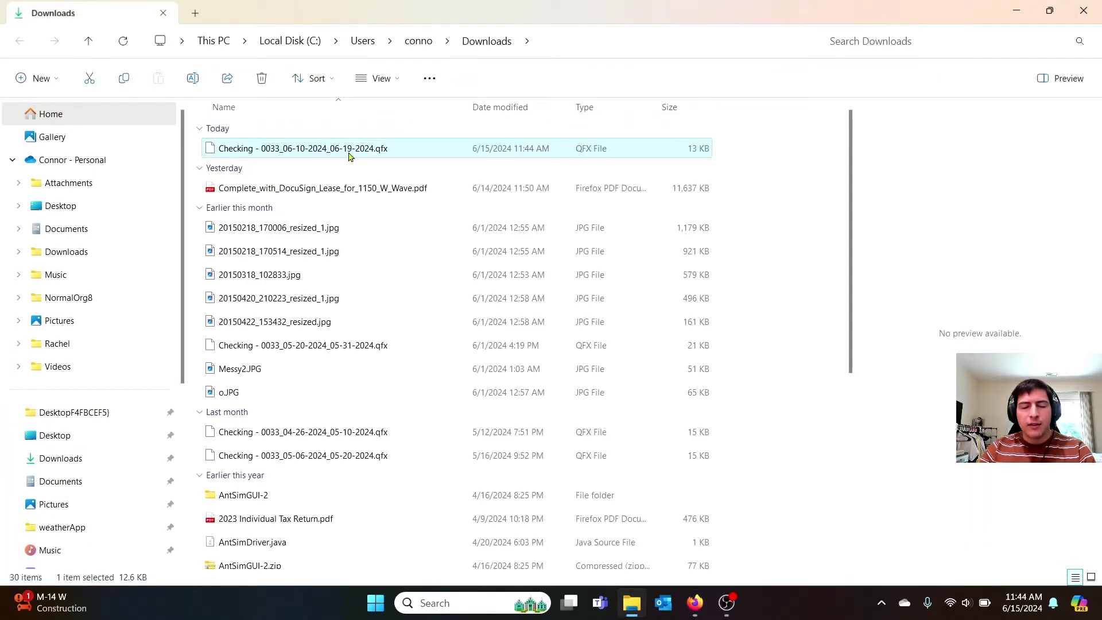
Step: Paste the QFX file into Documents > Finance > GNU_cash > GNUcash_DataSources, then minimize Explorer and Firefox
{"action": "left_click", "coordinate": [75, 232]}
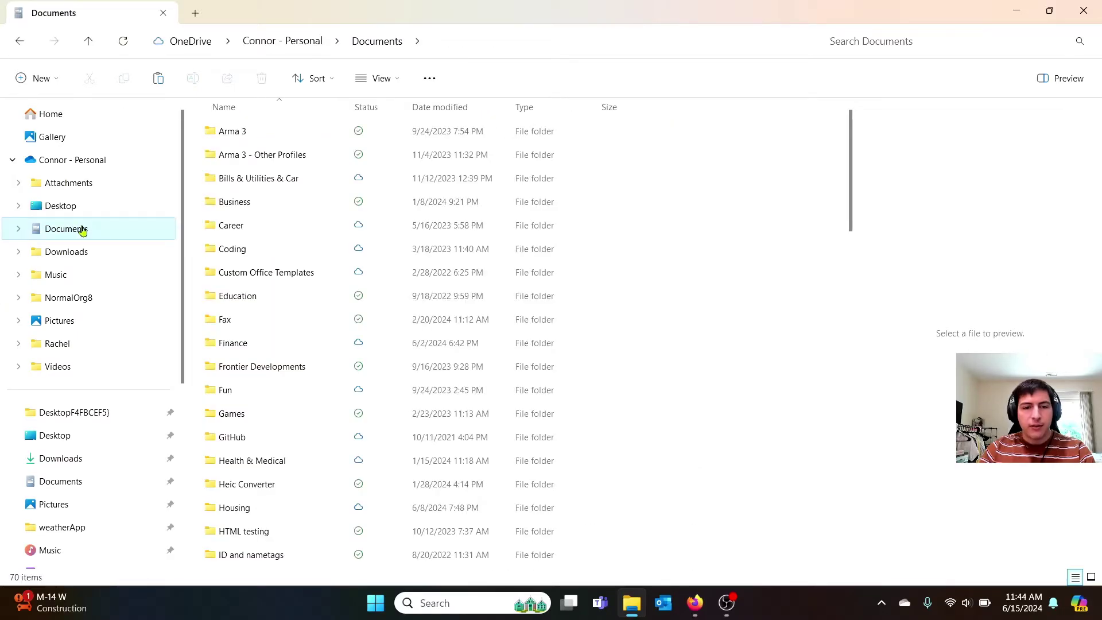
{"action": "double_click", "coordinate": [272, 343]}
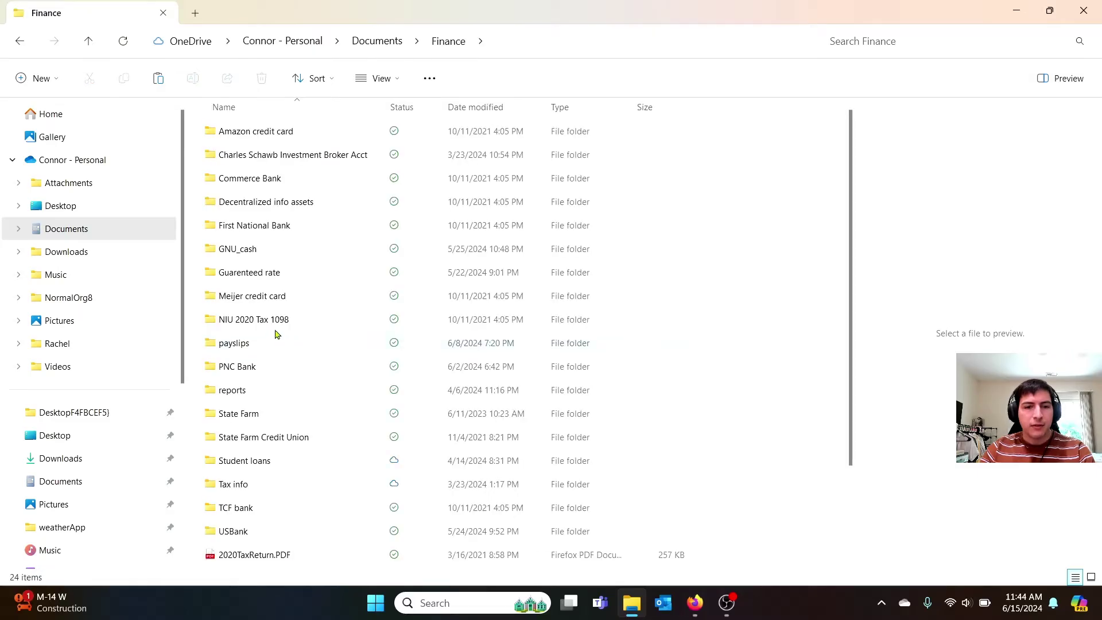
{"action": "double_click", "coordinate": [266, 250]}
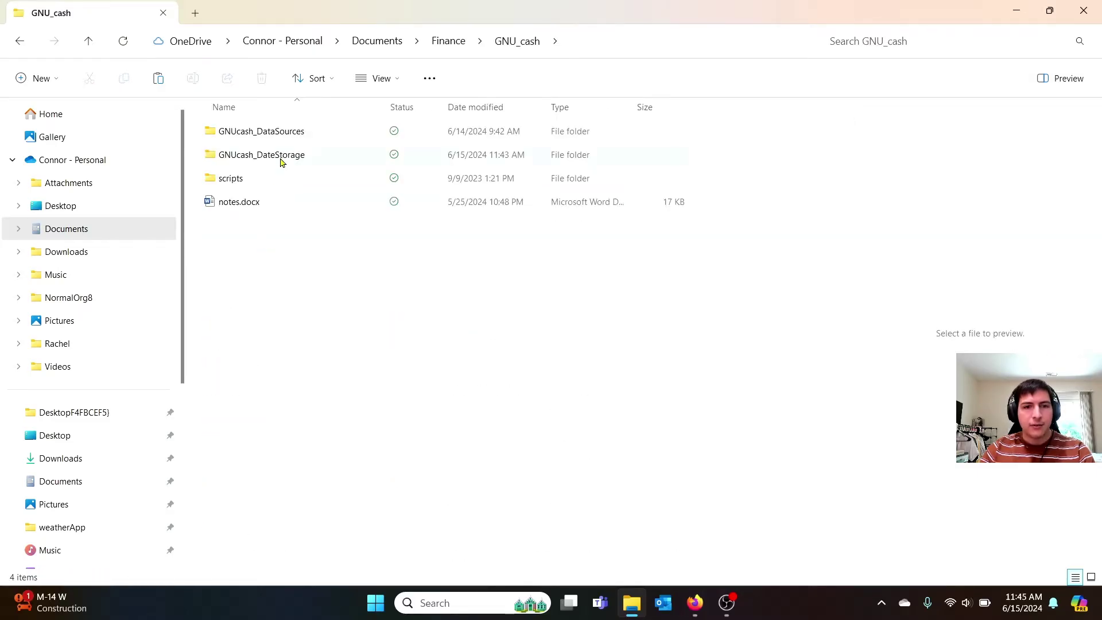
{"action": "double_click", "coordinate": [327, 136]}
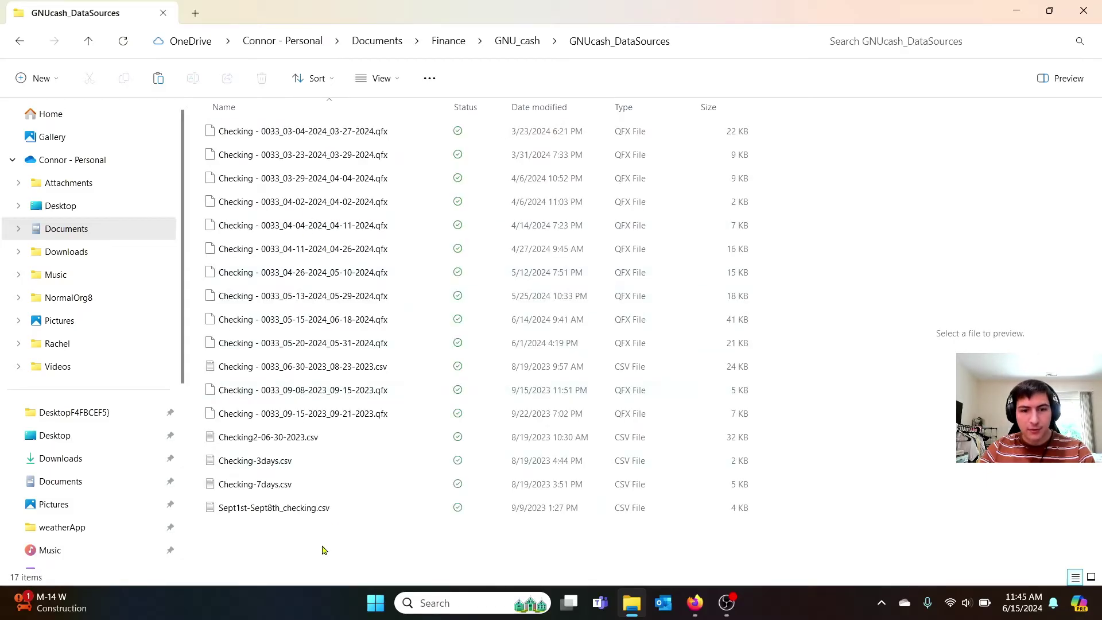
{"action": "key", "text": "ctrl+v"}
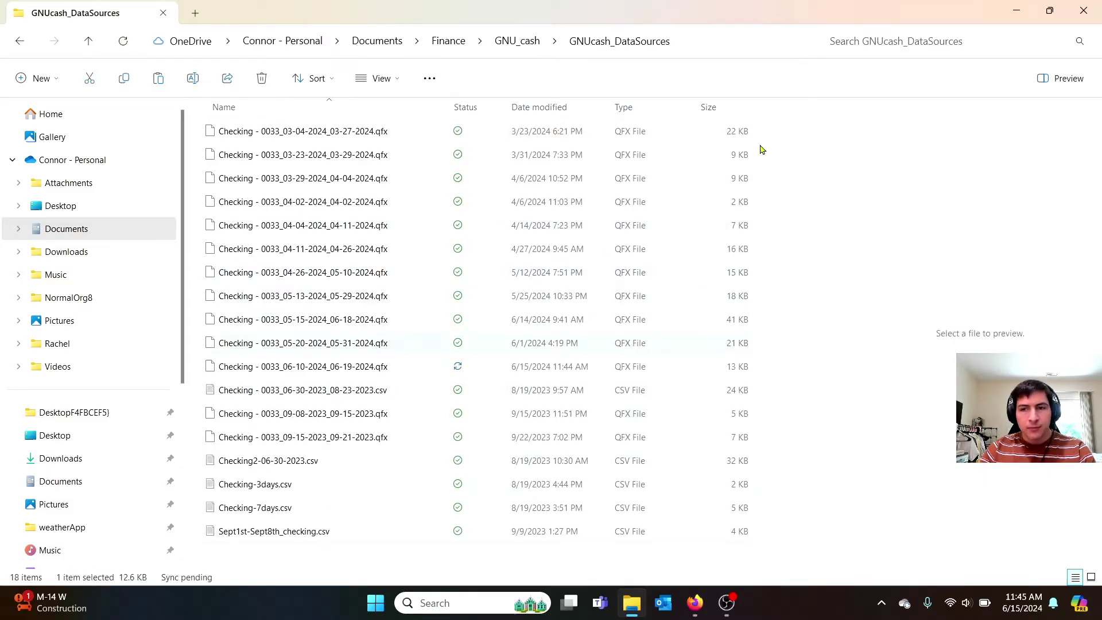
{"action": "left_click", "coordinate": [1020, 12]}
{"action": "left_click", "coordinate": [1020, 14]}
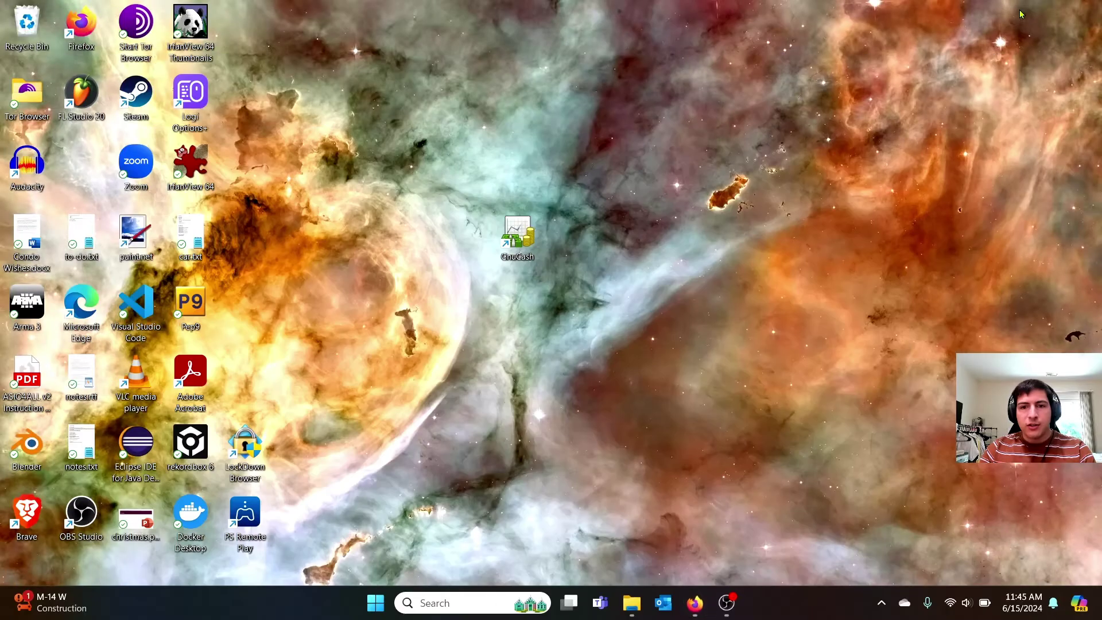
Step: Launch GnuCash, dismiss the tip, and start File > Import > Import OFX/QFX
{"action": "double_click", "coordinate": [518, 240]}
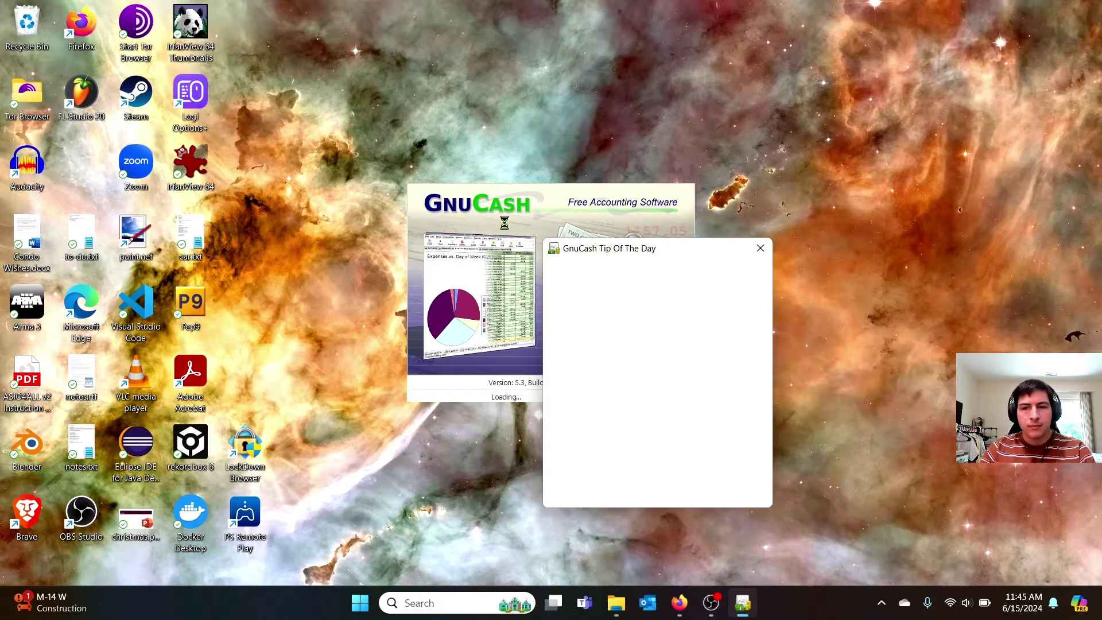
{"action": "left_click", "coordinate": [739, 492]}
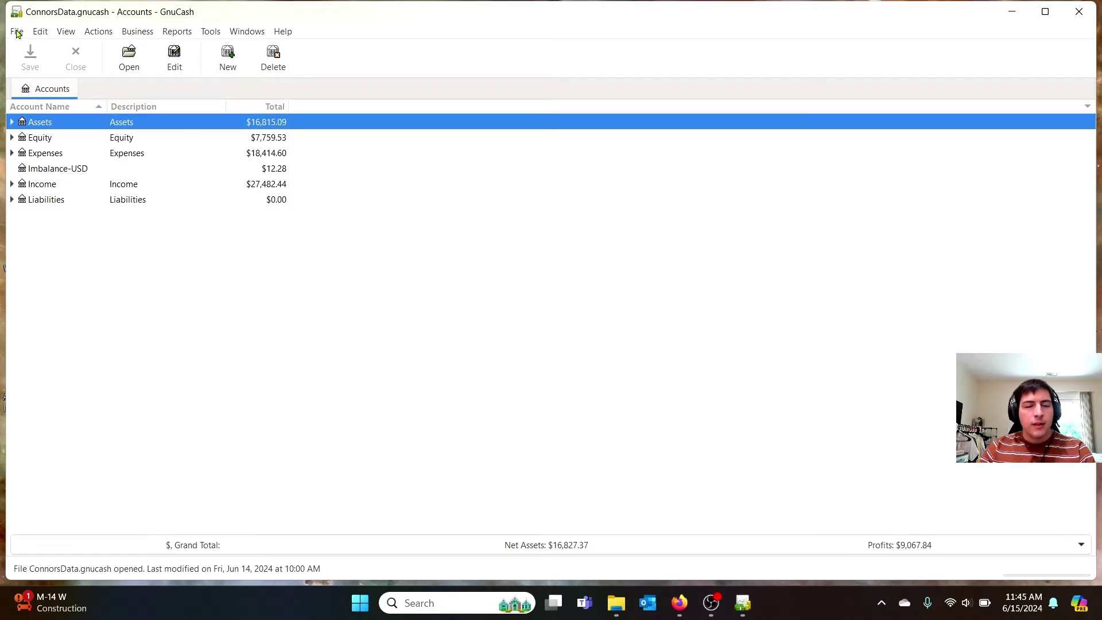
{"action": "left_click", "coordinate": [17, 32]}
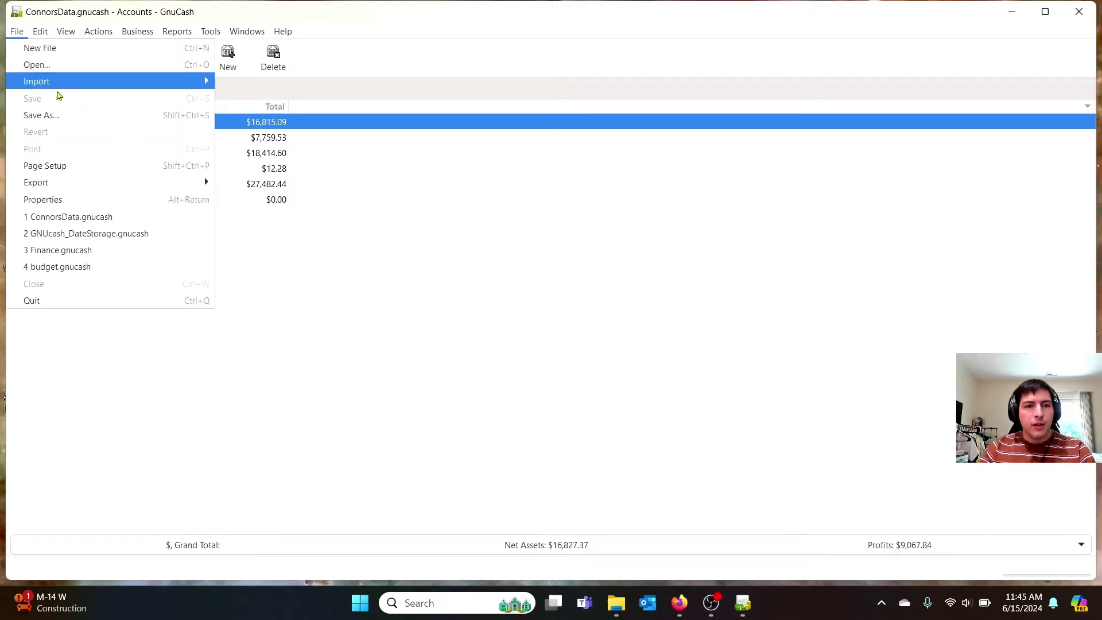
{"action": "mouse_move", "coordinate": [60, 85]}
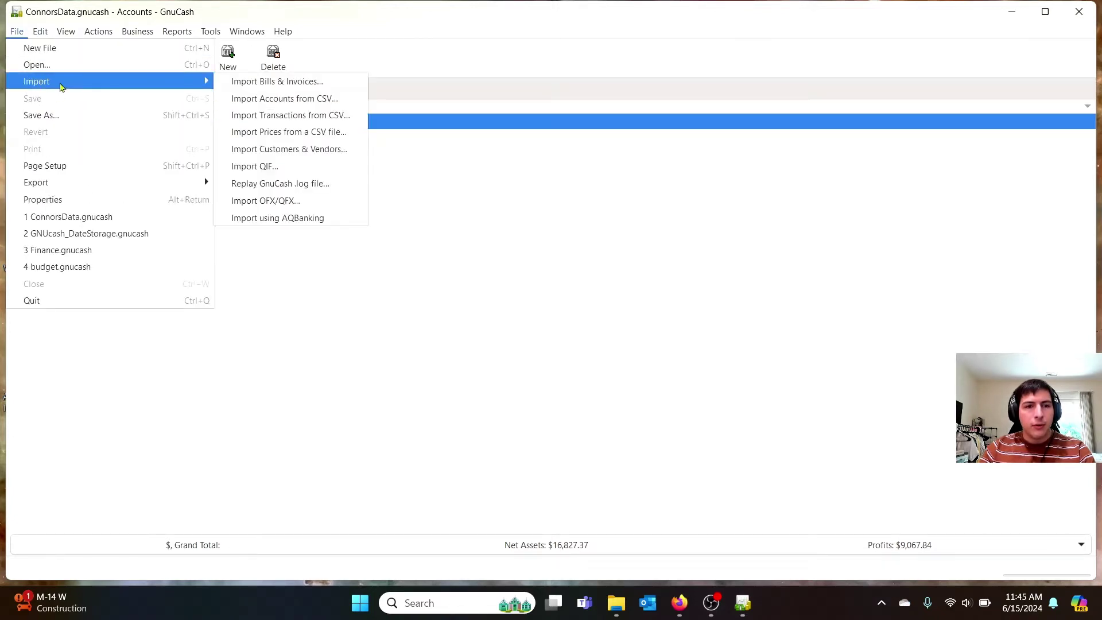
{"action": "left_click", "coordinate": [314, 204]}
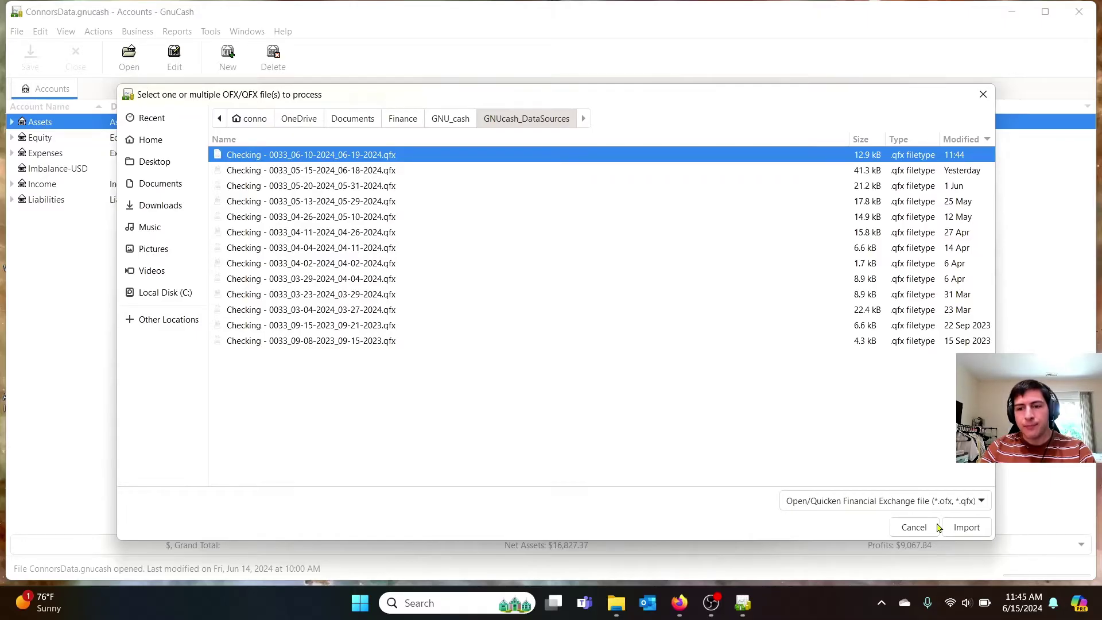
{"action": "left_click", "coordinate": [966, 527]}
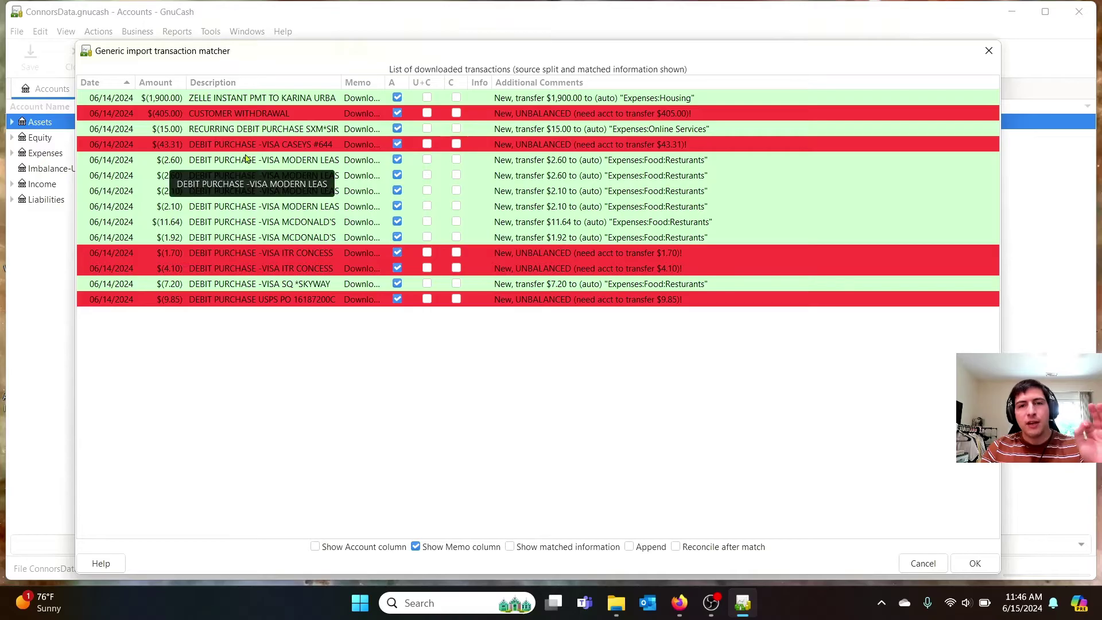
Step: Assign the $1,900.00 Zelle payment to Expenses:Housing
{"action": "left_click", "coordinate": [702, 99]}
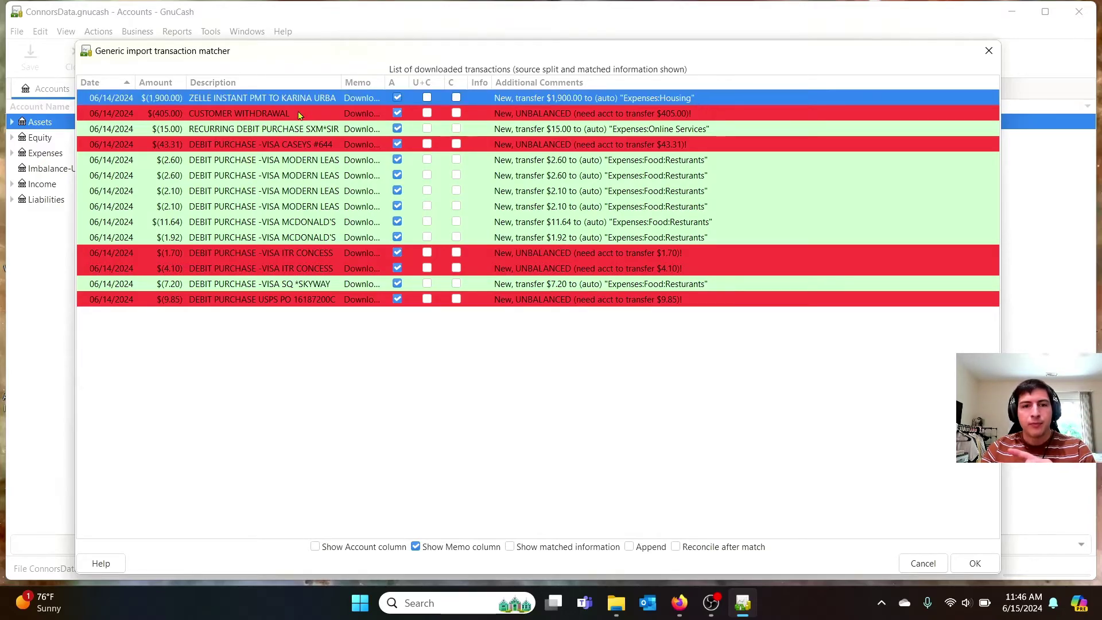
{"action": "right_click", "coordinate": [739, 100]}
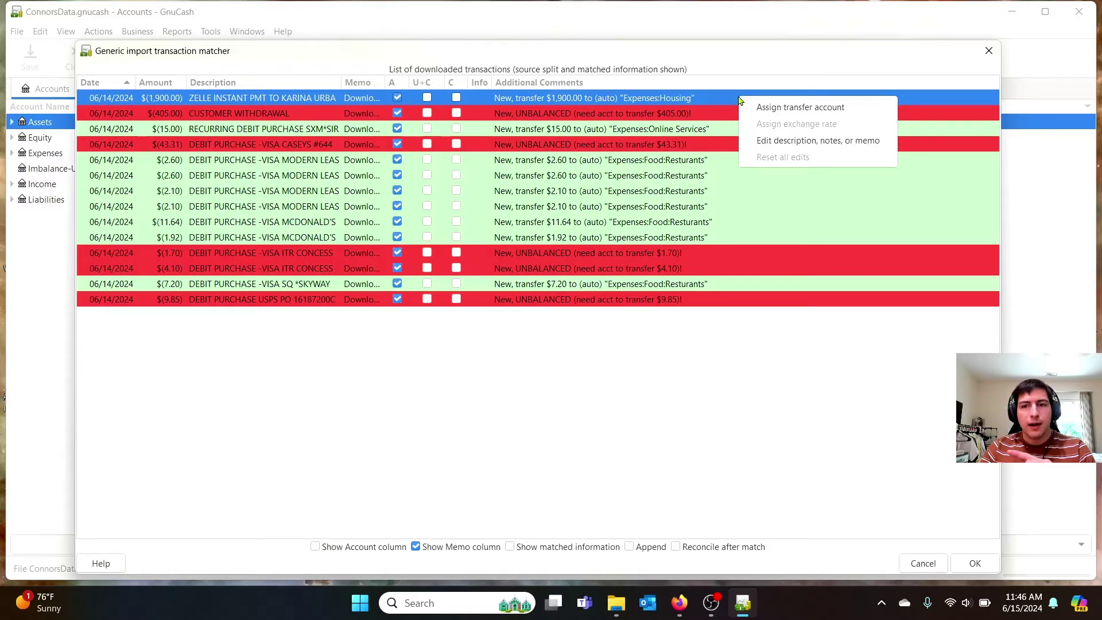
{"action": "left_click", "coordinate": [720, 103]}
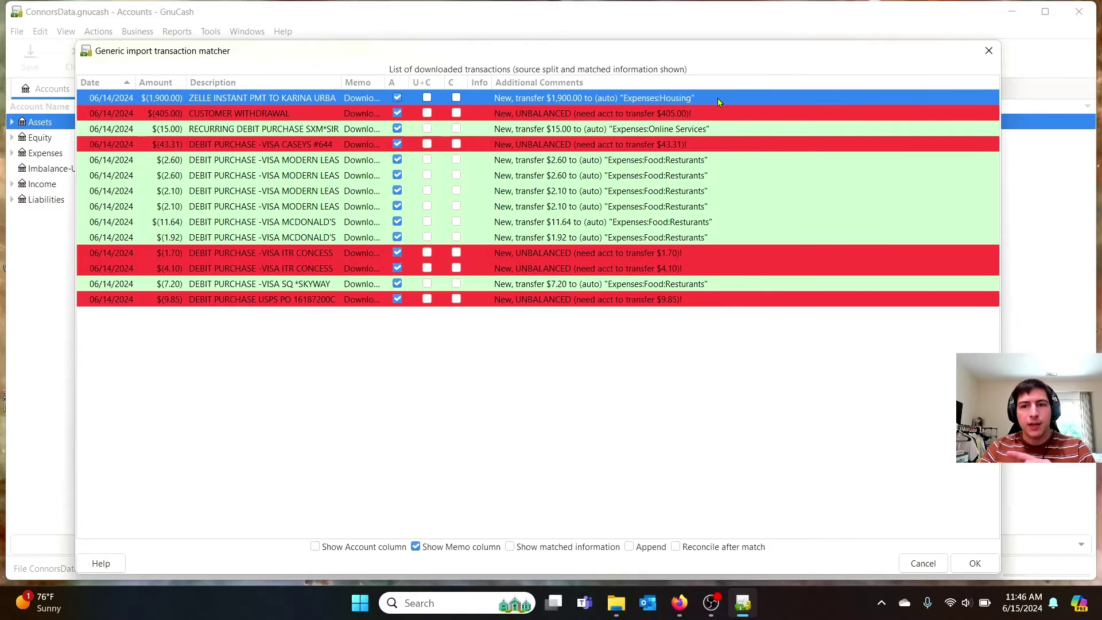
{"action": "double_click", "coordinate": [321, 99]}
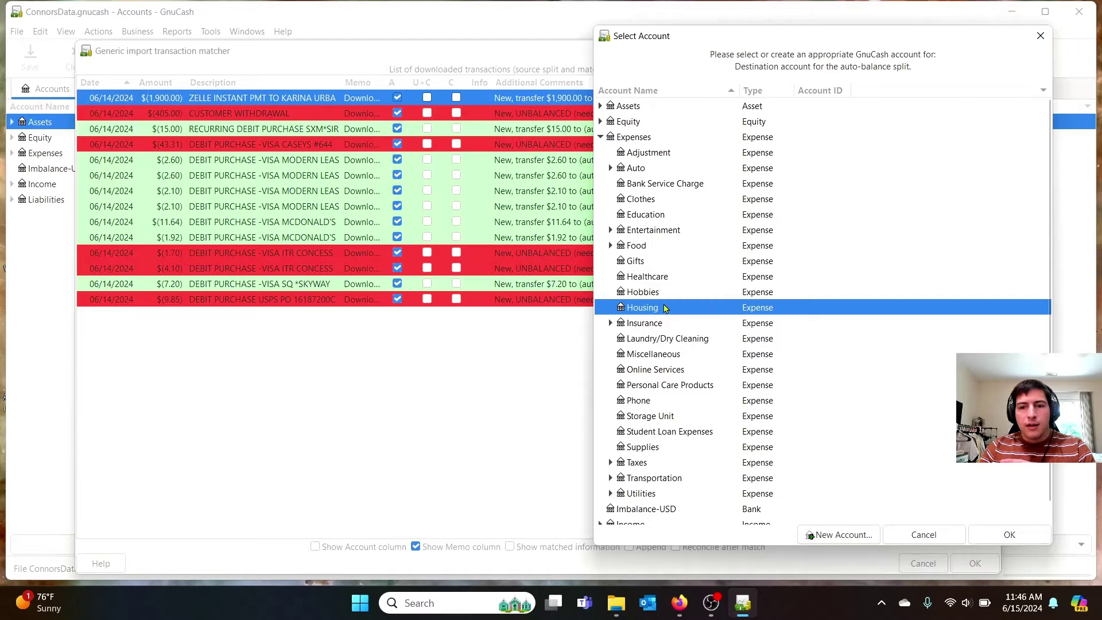
{"action": "left_click", "coordinate": [1009, 534]}
{"action": "left_click", "coordinate": [724, 113]}
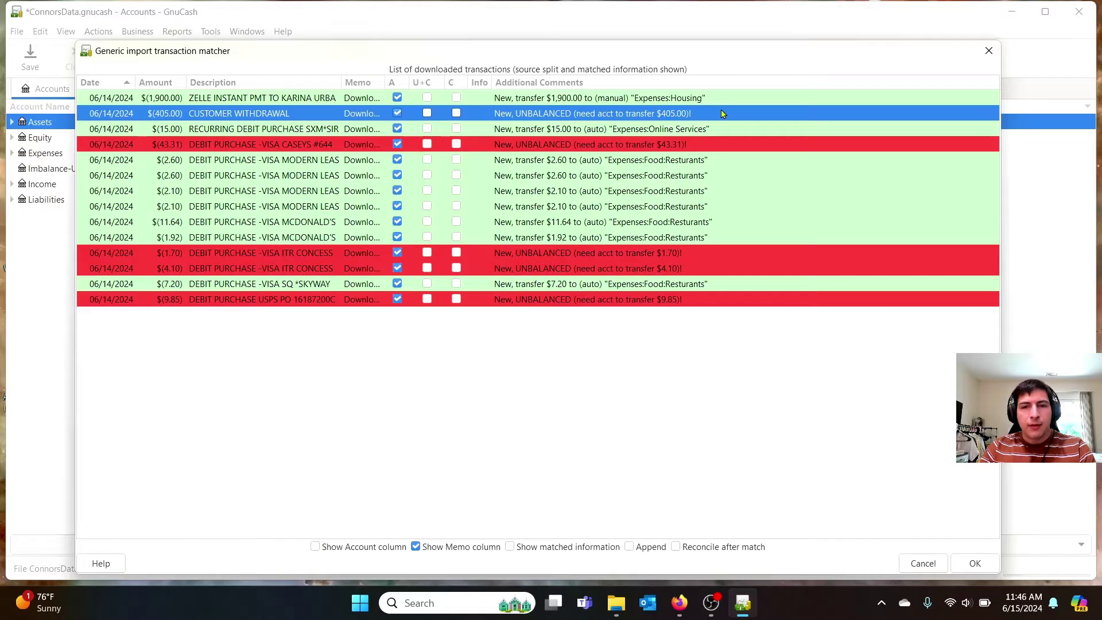
Step: Transfer the $405.00 customer withdrawal to Expenses:Housing
{"action": "double_click", "coordinate": [722, 114]}
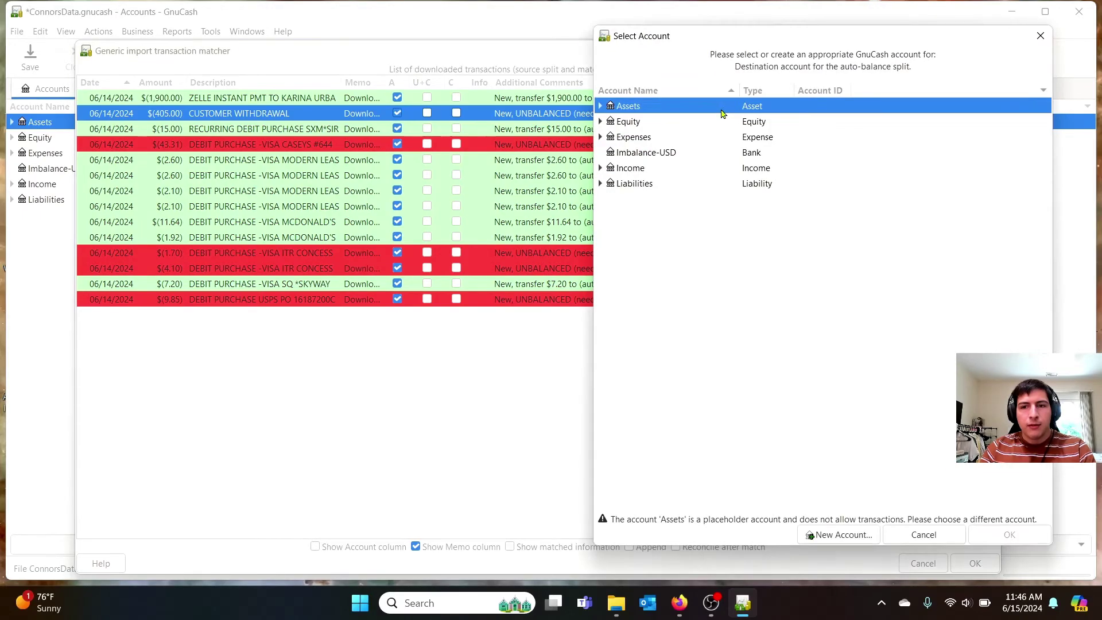
{"action": "left_click", "coordinate": [600, 138]}
{"action": "left_click", "coordinate": [664, 310]}
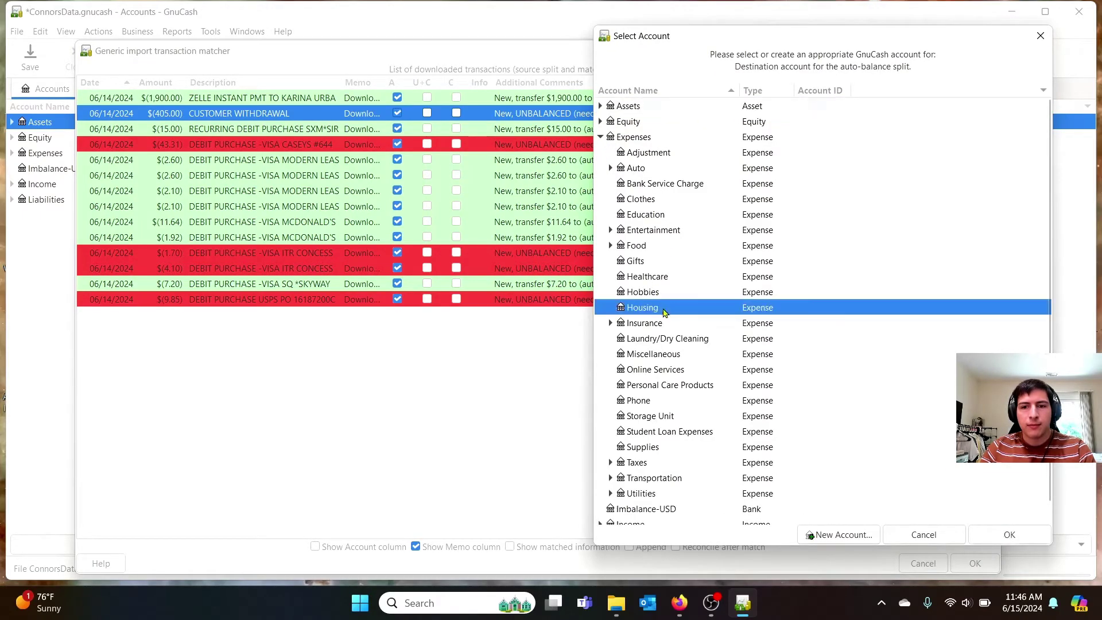
{"action": "left_click", "coordinate": [1009, 535]}
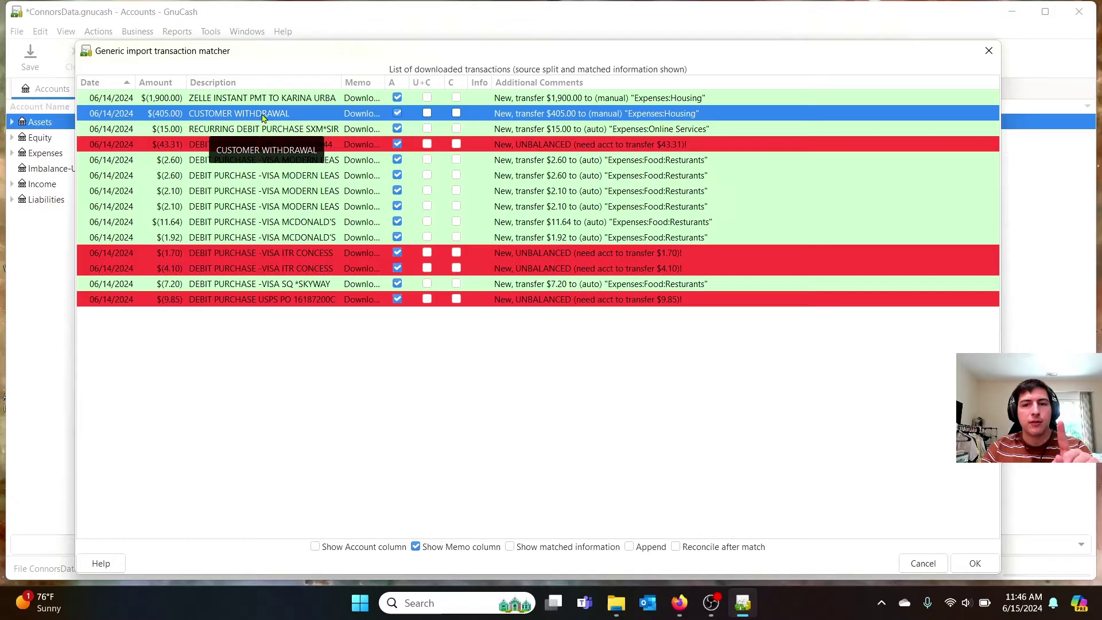
Step: Assign the $43.31 CASEYS purchase to Expenses:Auto:Fuel
{"action": "left_click", "coordinate": [659, 132]}
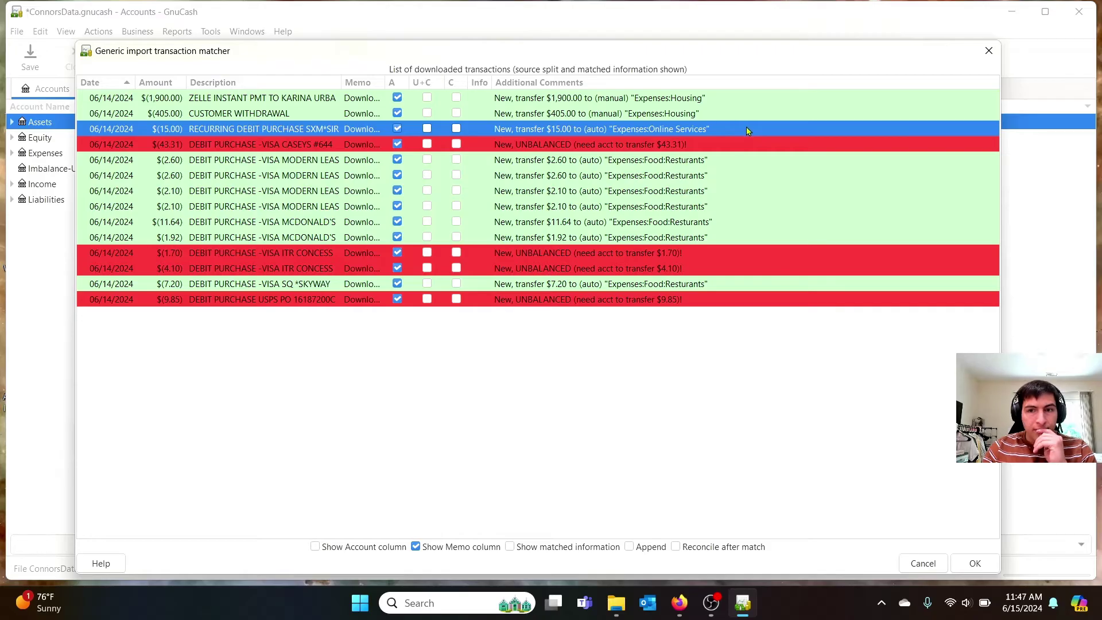
{"action": "left_click", "coordinate": [296, 145]}
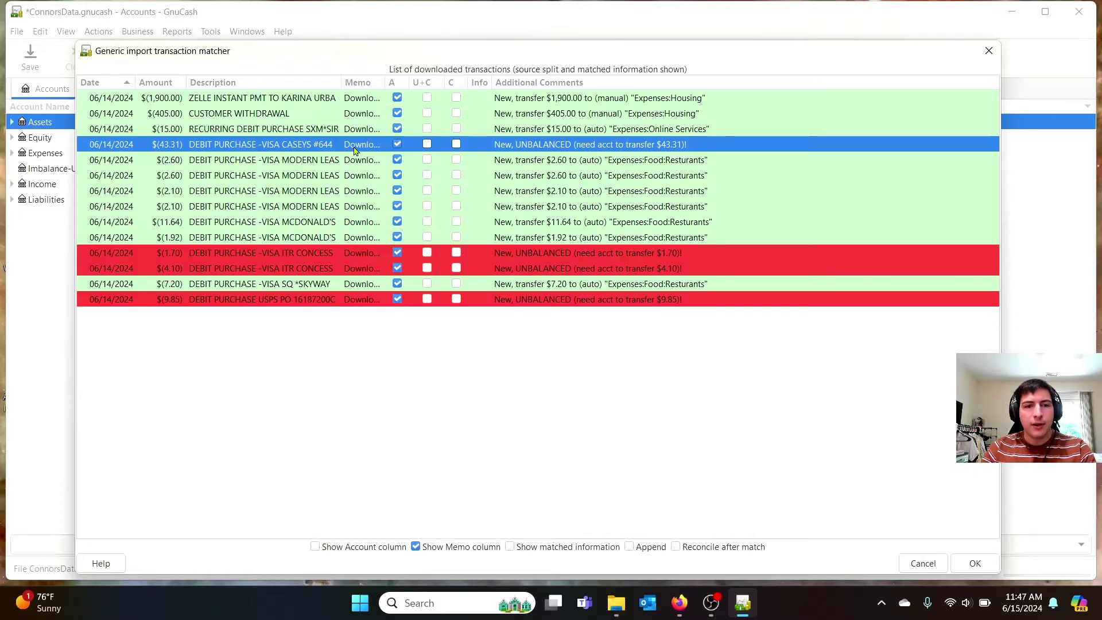
{"action": "double_click", "coordinate": [792, 151]}
{"action": "left_click", "coordinate": [599, 137]}
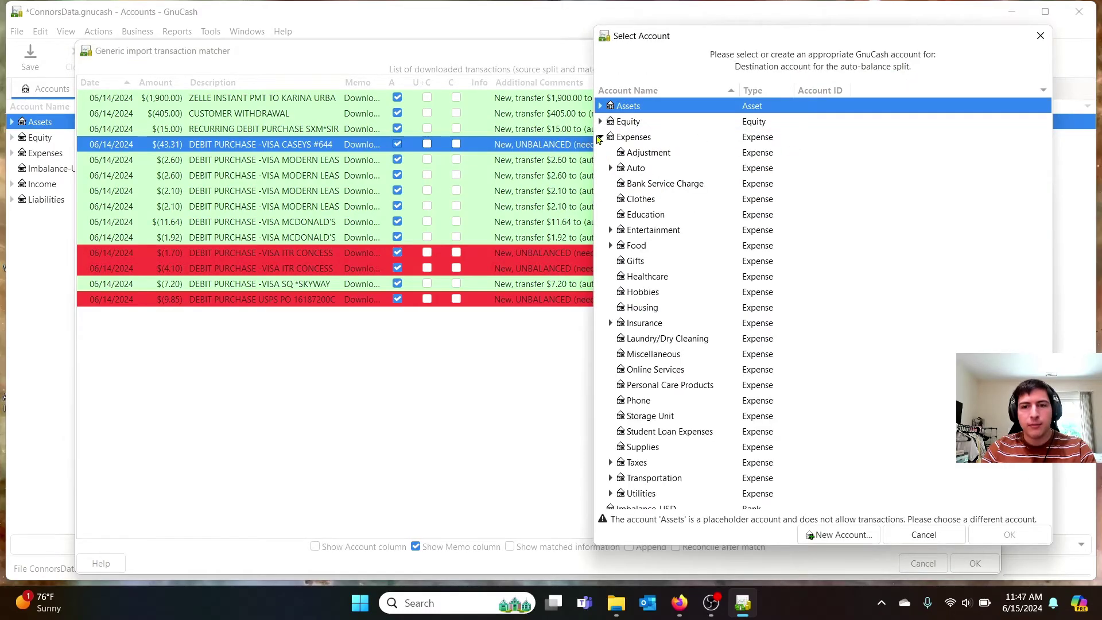
{"action": "left_click", "coordinate": [610, 168]}
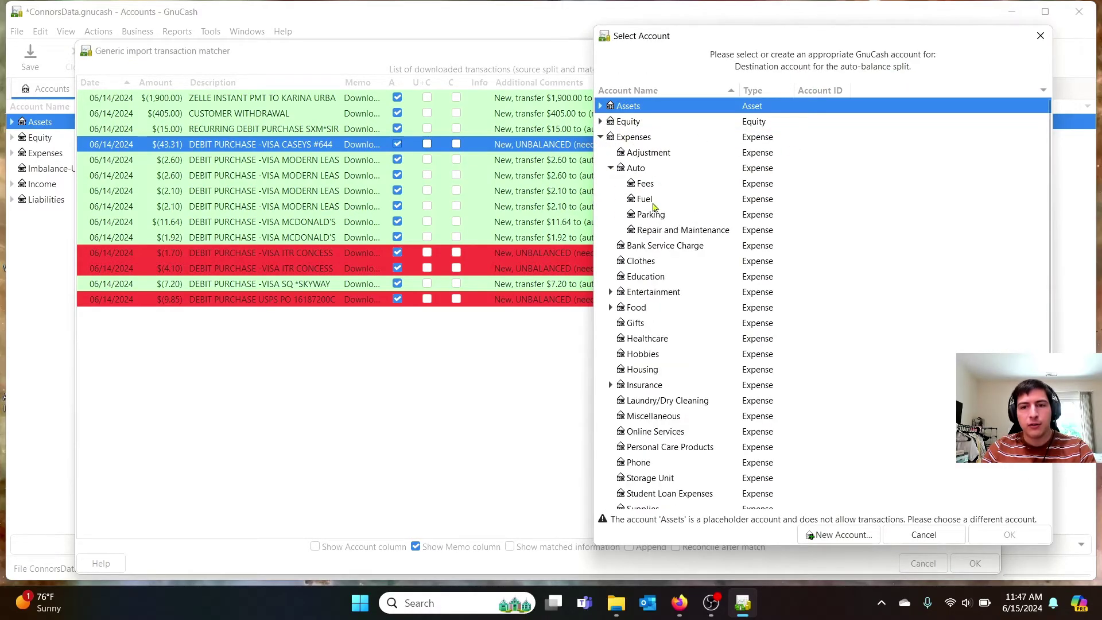
{"action": "left_click", "coordinate": [658, 200]}
{"action": "left_click", "coordinate": [1005, 534]}
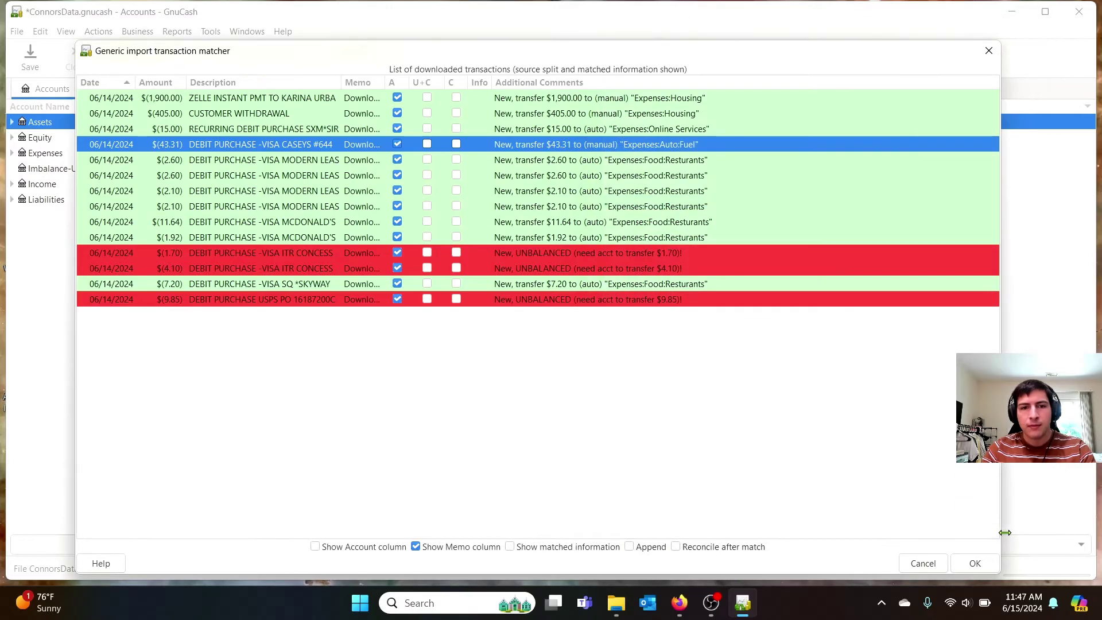
Step: File the $1.70 ITR CONCESS purchase under Expenses:Food:Resturants
{"action": "left_click", "coordinate": [248, 165]}
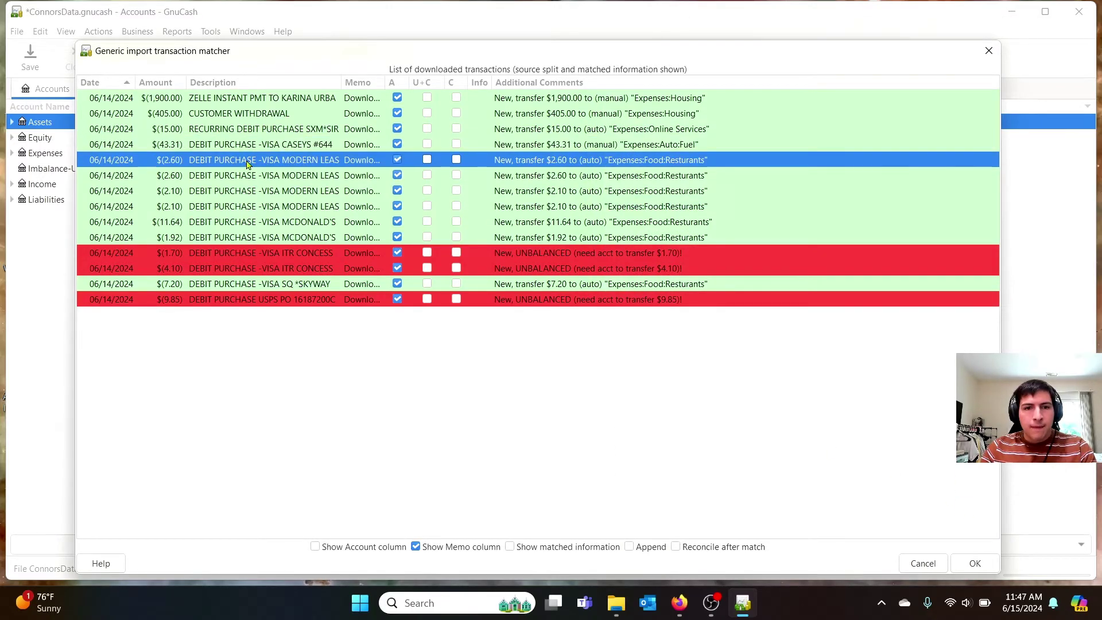
{"action": "left_click", "coordinate": [254, 238]}
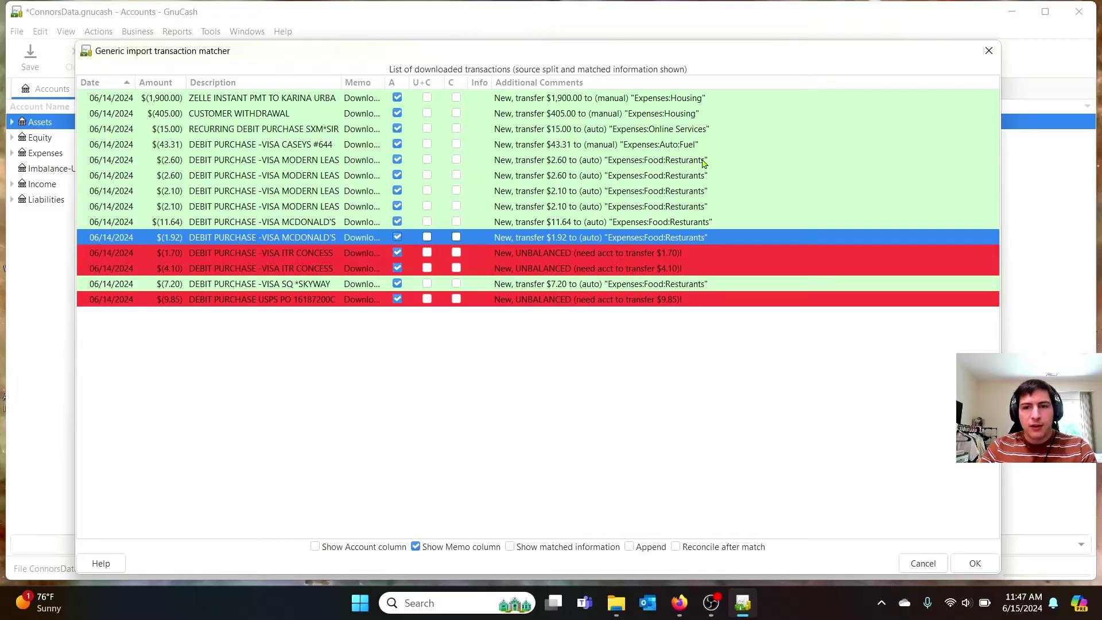
{"action": "left_click", "coordinate": [703, 253]}
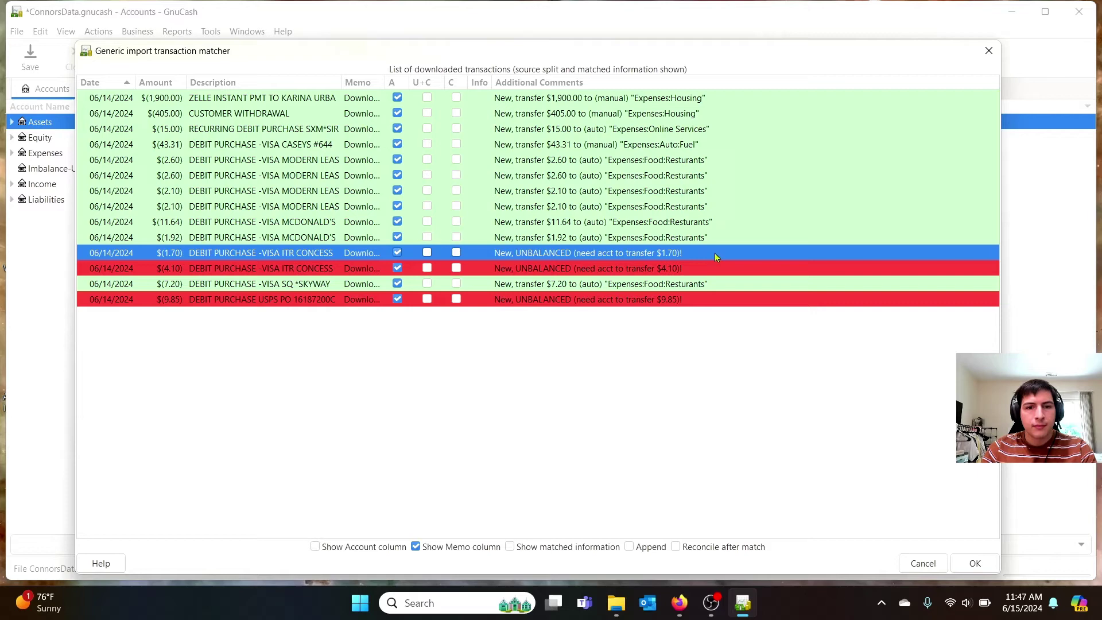
{"action": "double_click", "coordinate": [715, 253]}
{"action": "left_click", "coordinate": [600, 137]}
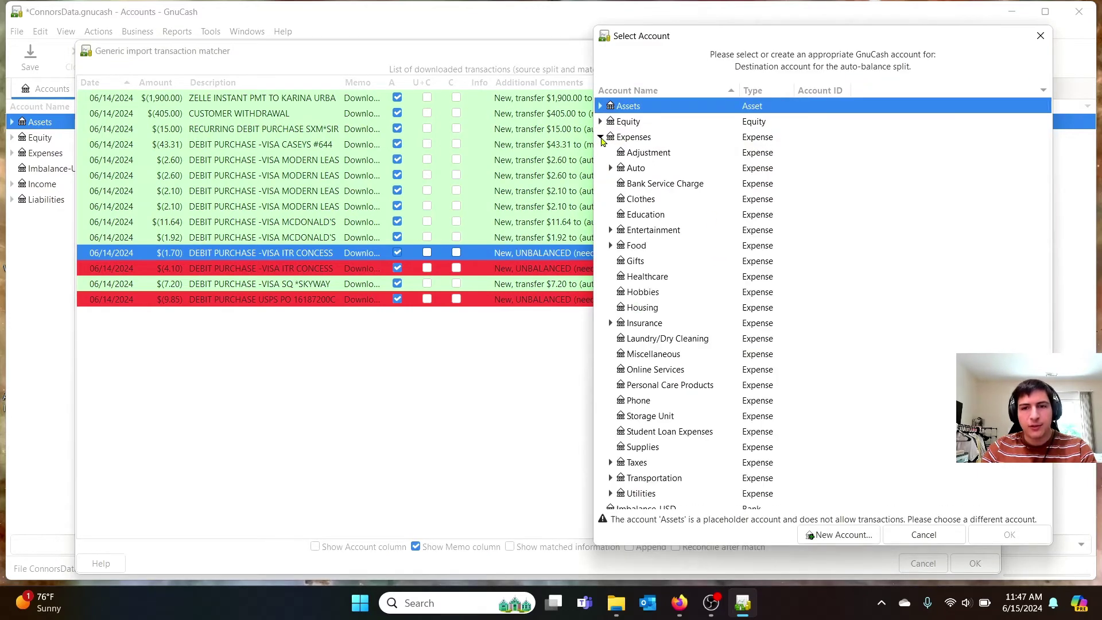
{"action": "left_click", "coordinate": [610, 229]}
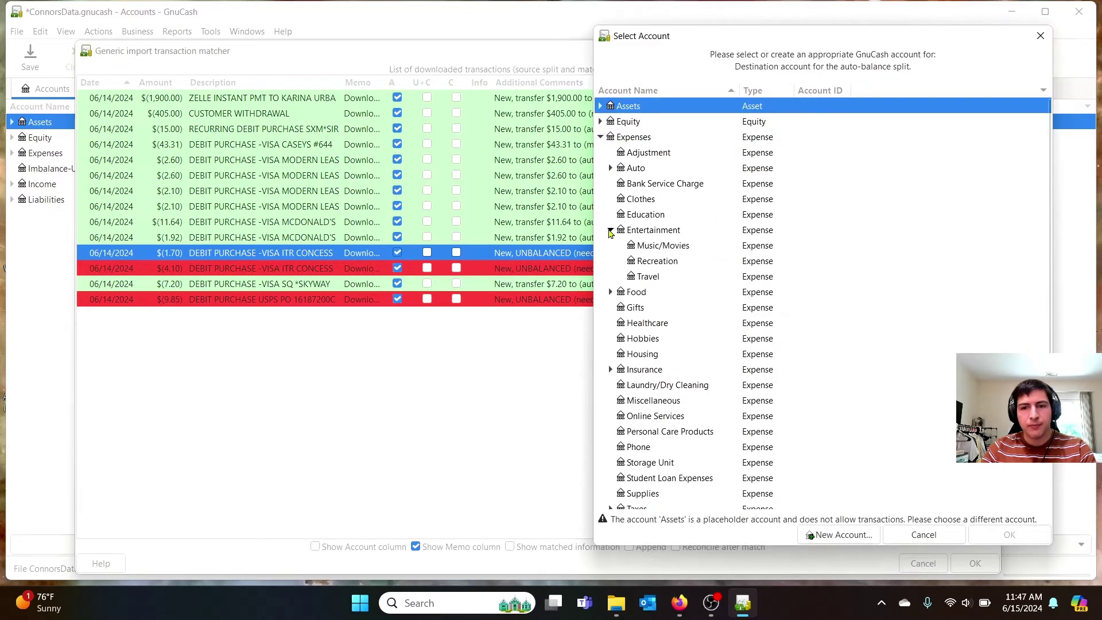
{"action": "left_click", "coordinate": [610, 230]}
{"action": "left_click", "coordinate": [609, 245]}
{"action": "left_click", "coordinate": [678, 277]}
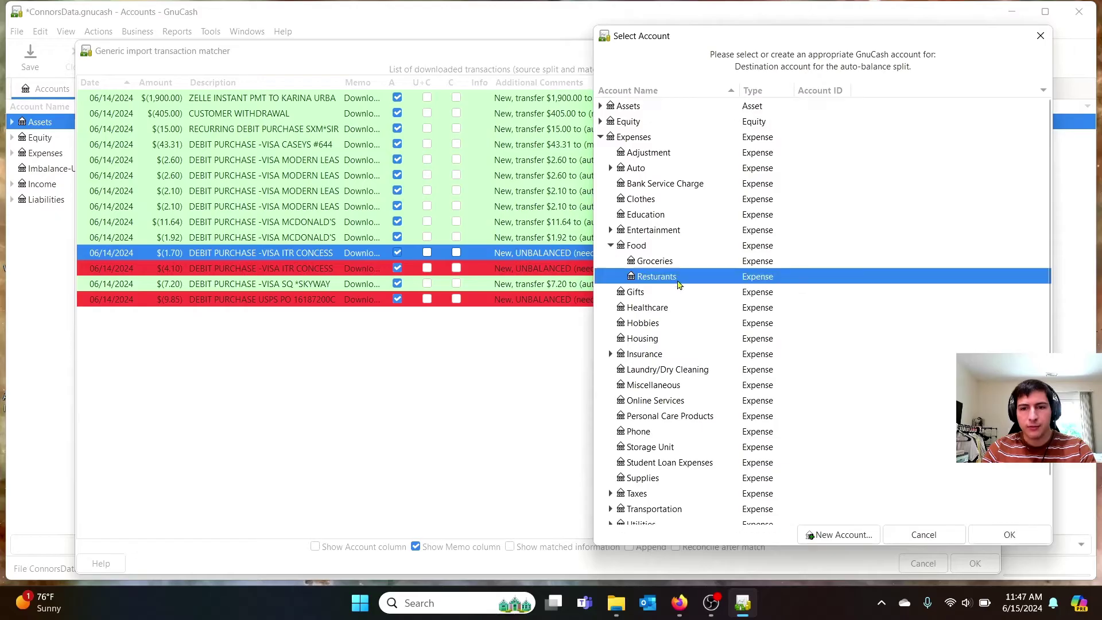
{"action": "left_click", "coordinate": [1016, 536]}
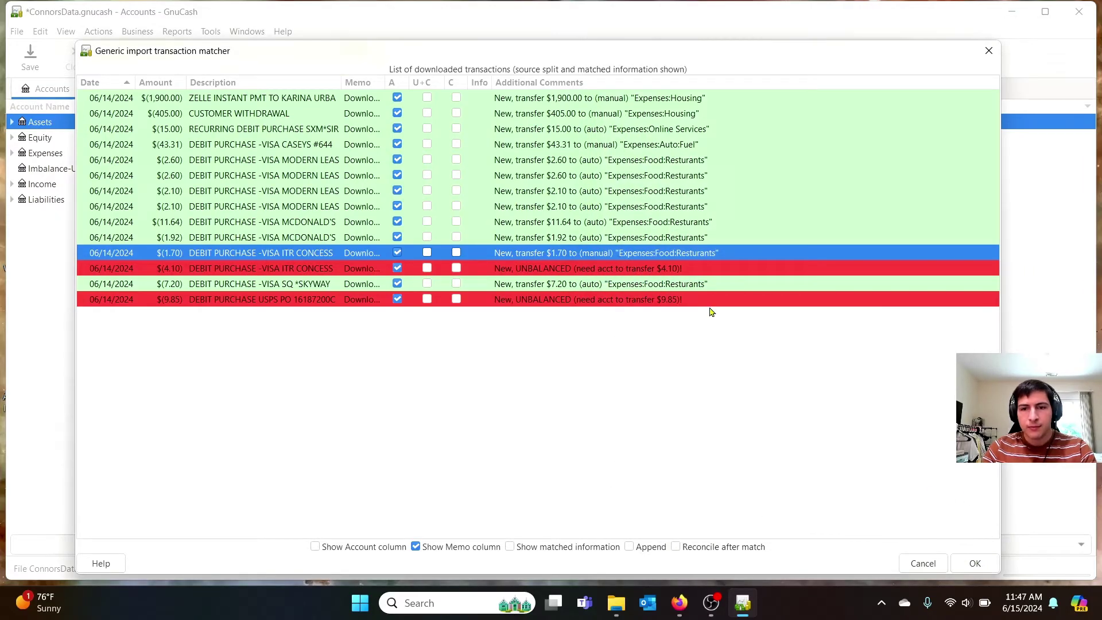
Step: File the $4.10 ITR CONCESS purchase under Expenses:Food:Resturants as well
{"action": "double_click", "coordinate": [724, 268]}
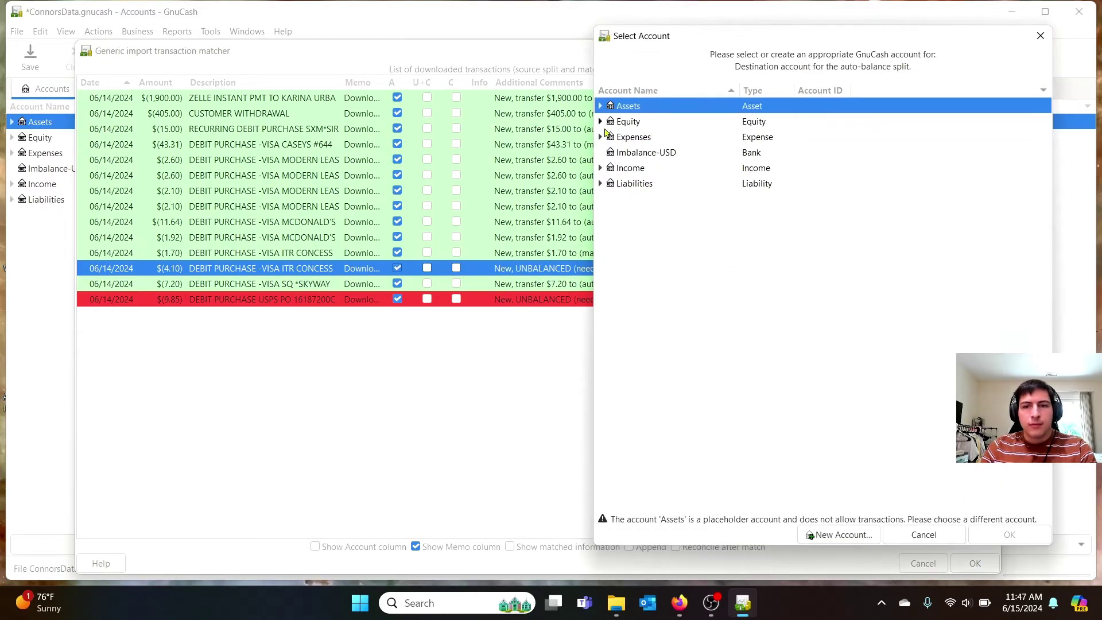
{"action": "left_click", "coordinate": [600, 137]}
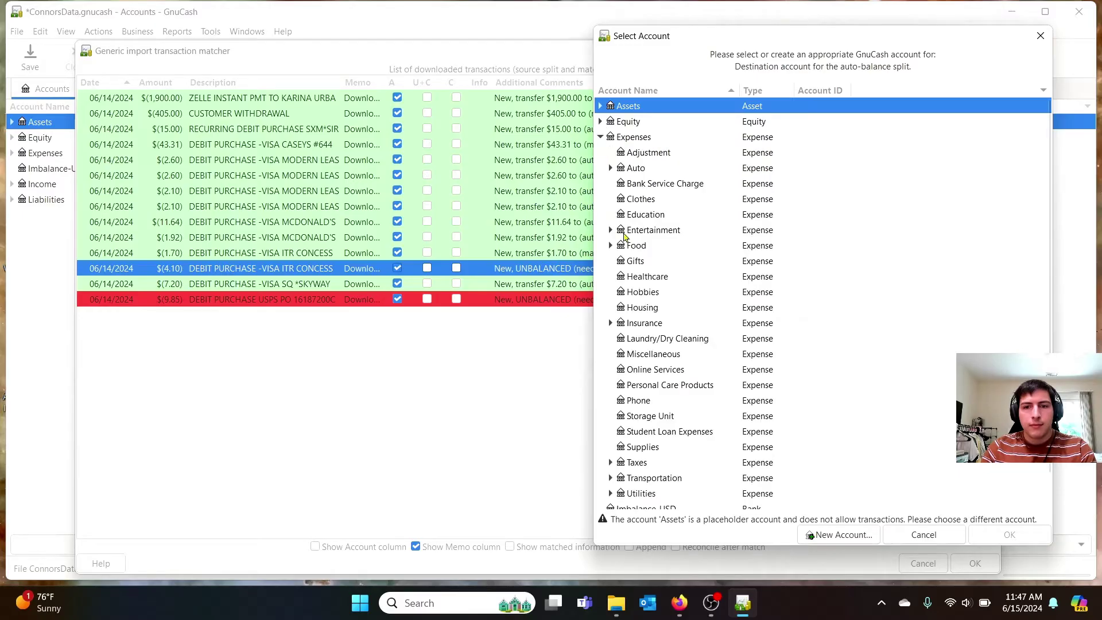
{"action": "left_click", "coordinate": [610, 245]}
{"action": "left_click", "coordinate": [681, 279]}
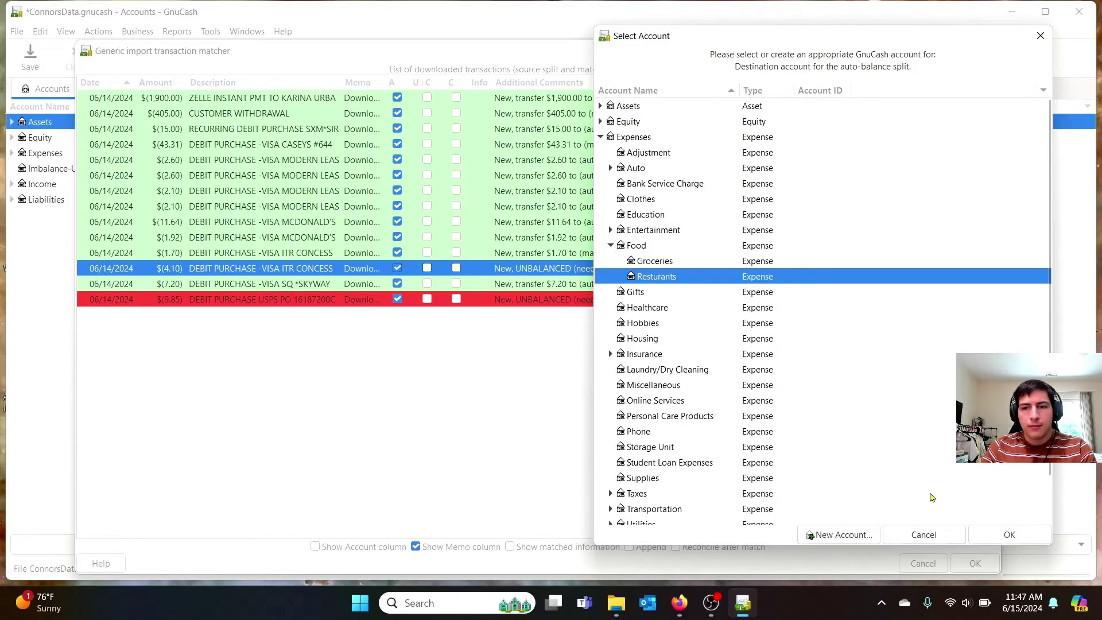
{"action": "left_click", "coordinate": [1011, 538]}
{"action": "left_click", "coordinate": [303, 284]}
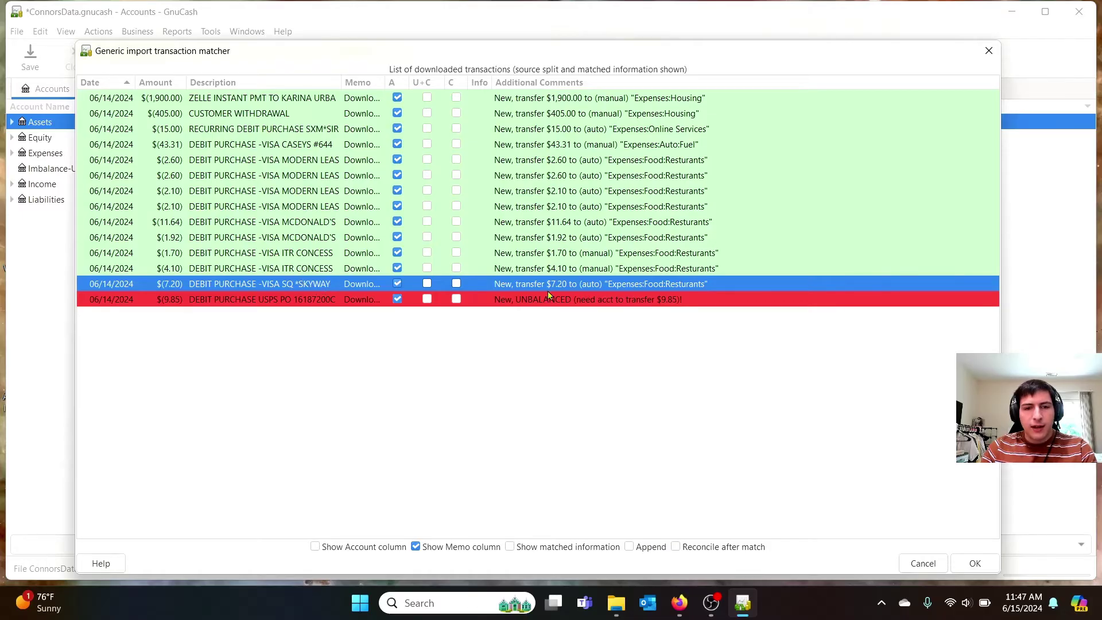
Step: Send the $7.20 SQ Skyway charge to Expenses:Auto:Fees
{"action": "double_click", "coordinate": [747, 284]}
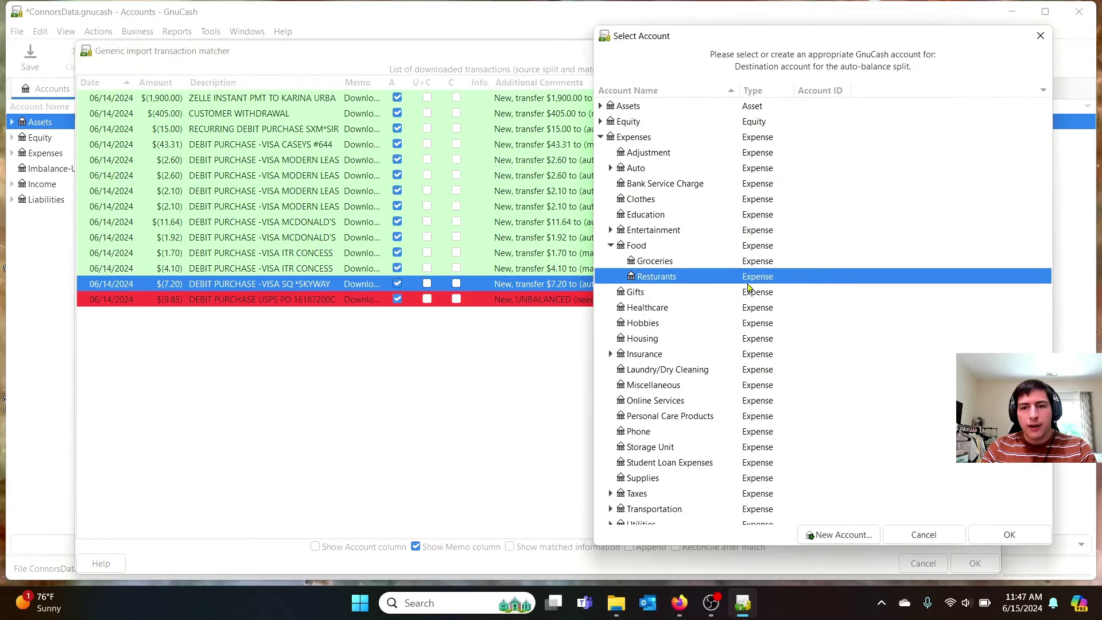
{"action": "left_click", "coordinate": [610, 168]}
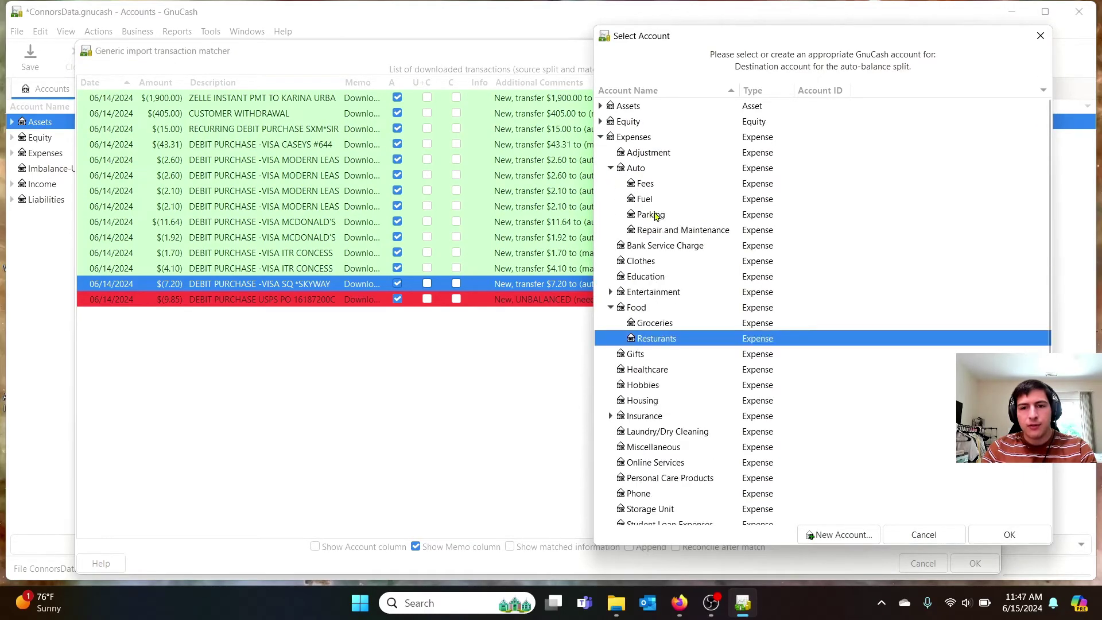
{"action": "left_click", "coordinate": [665, 187]}
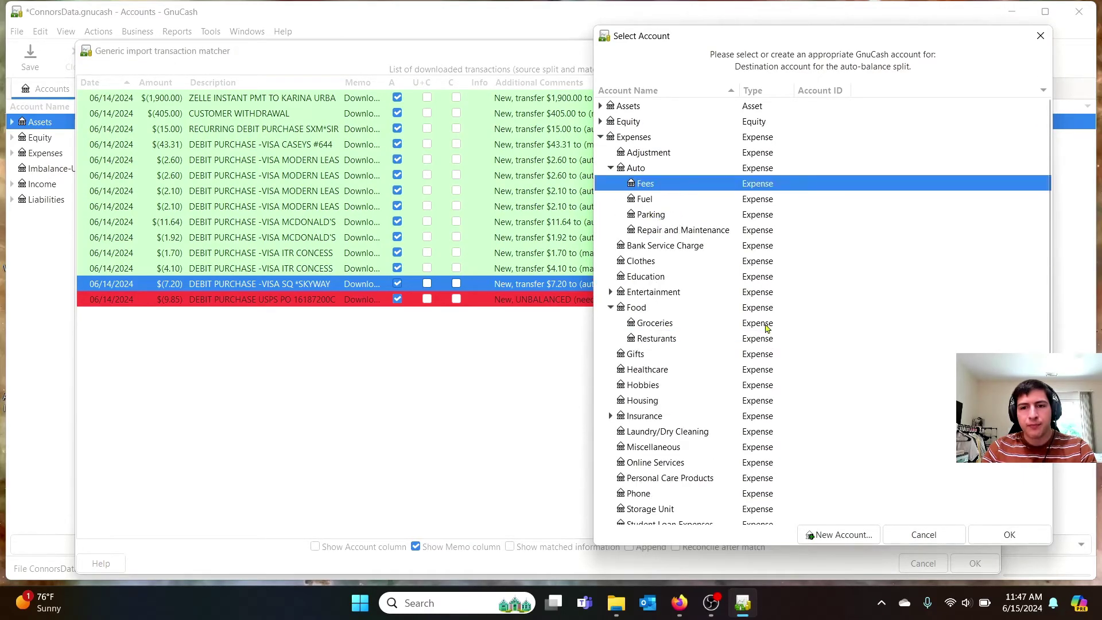
{"action": "left_click", "coordinate": [1008, 536]}
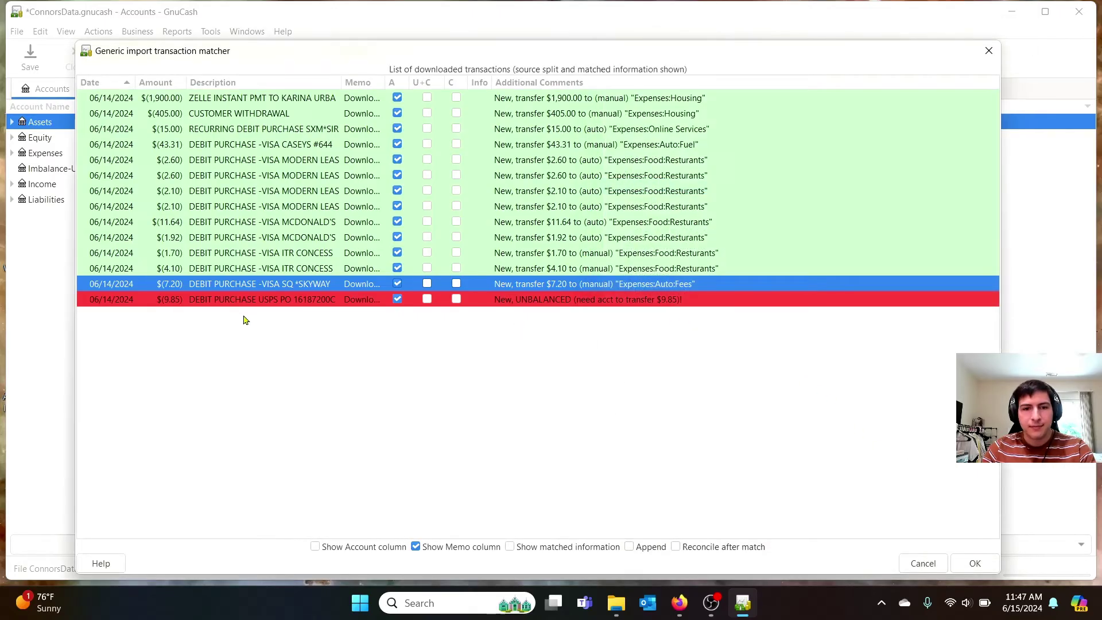
Step: Assign the $9.85 USPS purchase to Expenses:Housing
{"action": "left_click", "coordinate": [236, 299]}
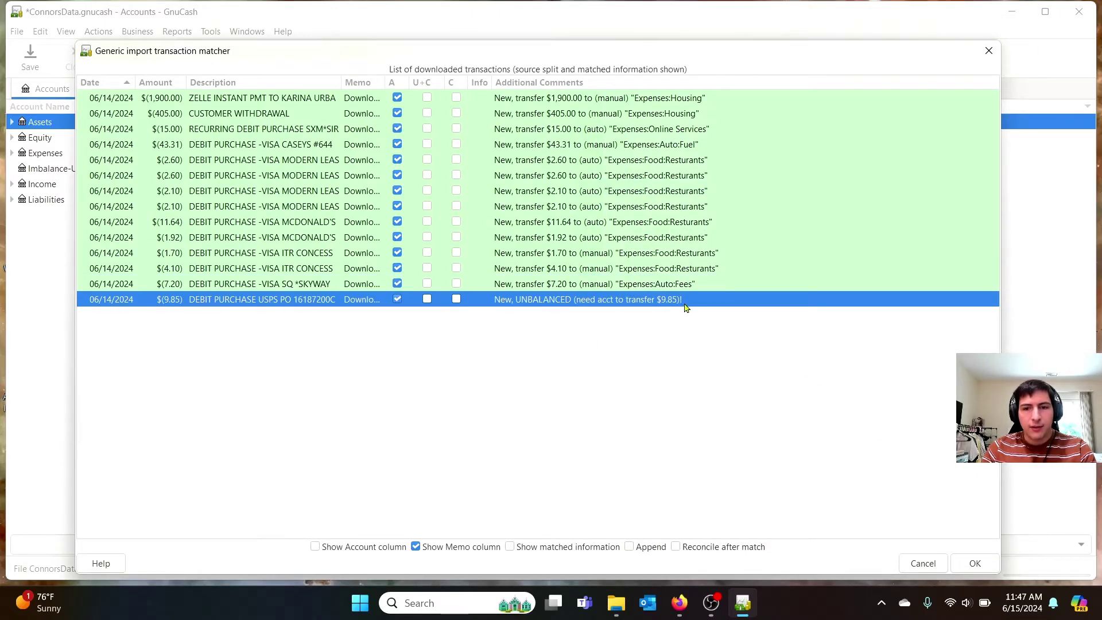
{"action": "double_click", "coordinate": [726, 302]}
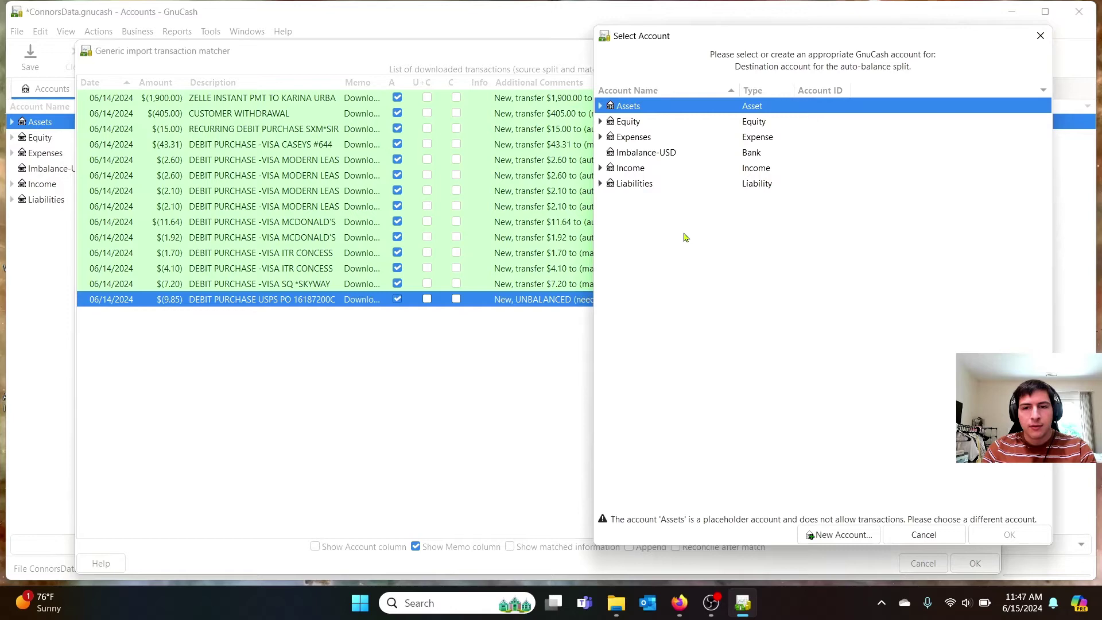
{"action": "left_click", "coordinate": [600, 137]}
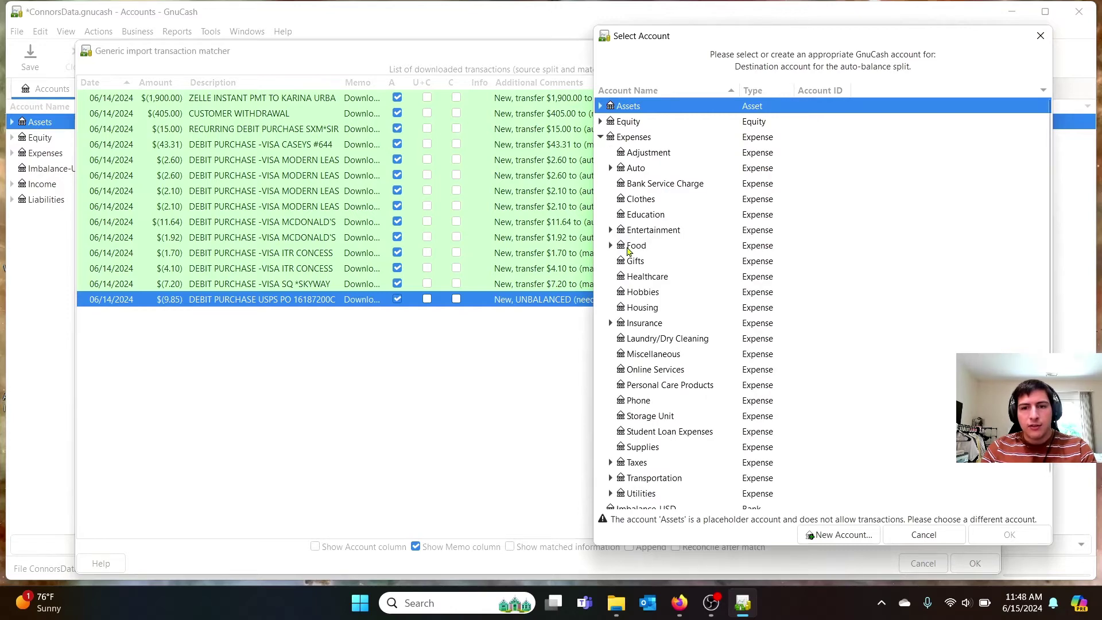
{"action": "left_click", "coordinate": [644, 310]}
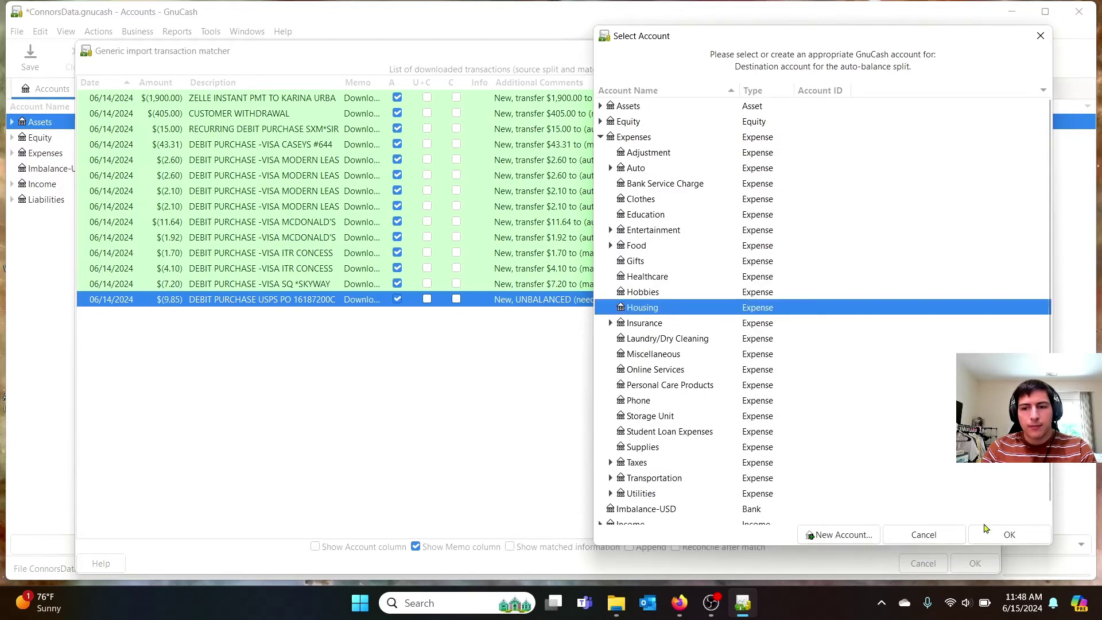
{"action": "left_click", "coordinate": [1008, 535]}
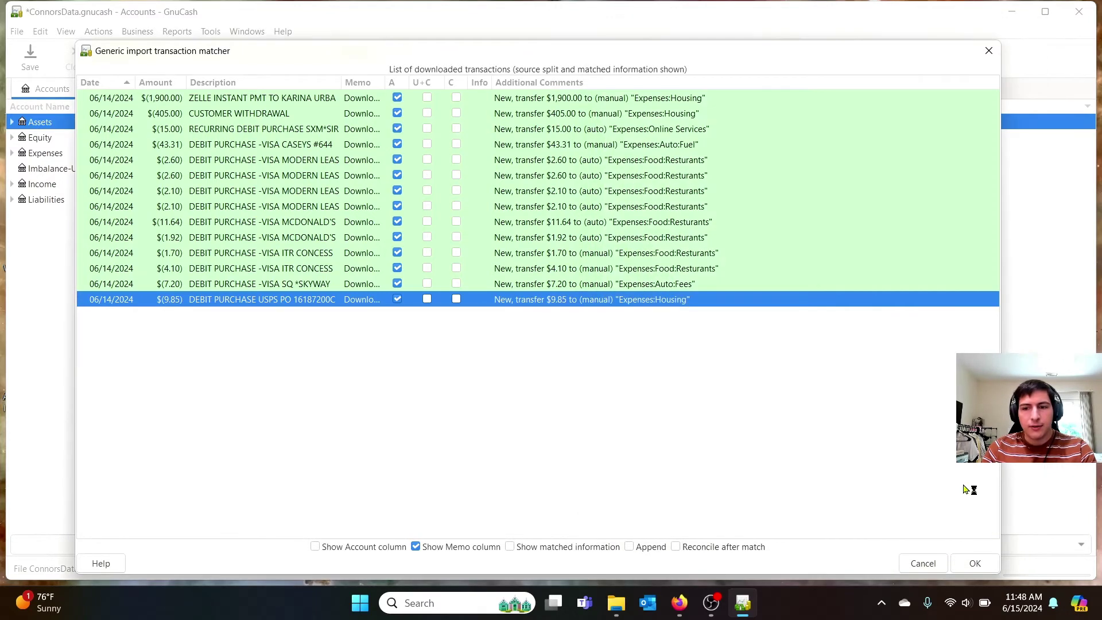
Step: Finish the import and check the tree: Assets at $14,405.97, Expenses at $20,823.72
{"action": "left_click", "coordinate": [974, 563]}
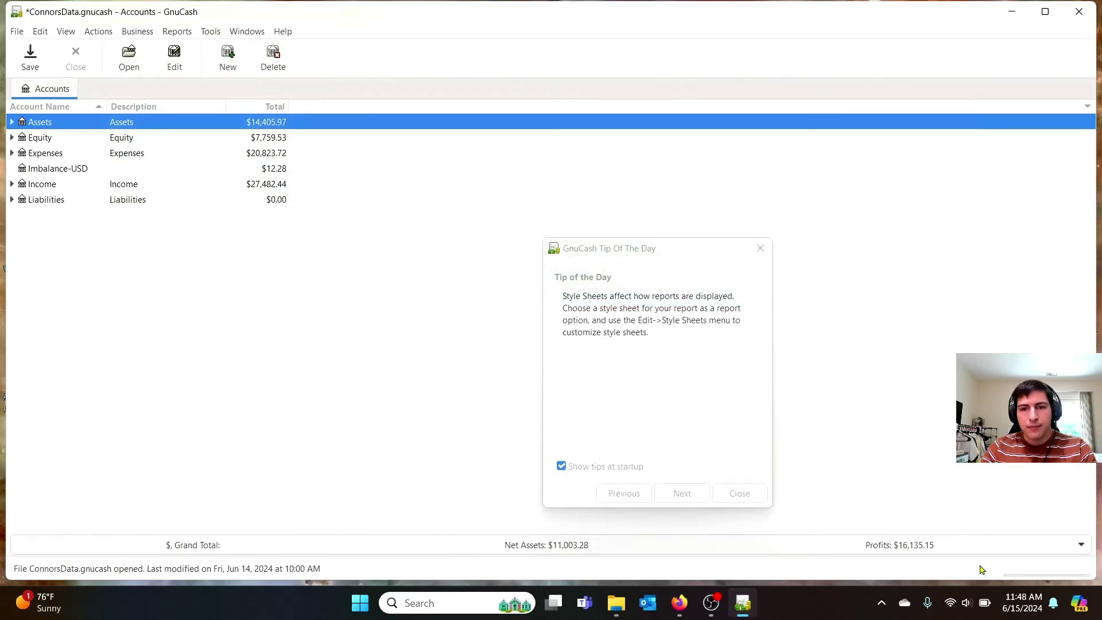
{"action": "left_click", "coordinate": [760, 253]}
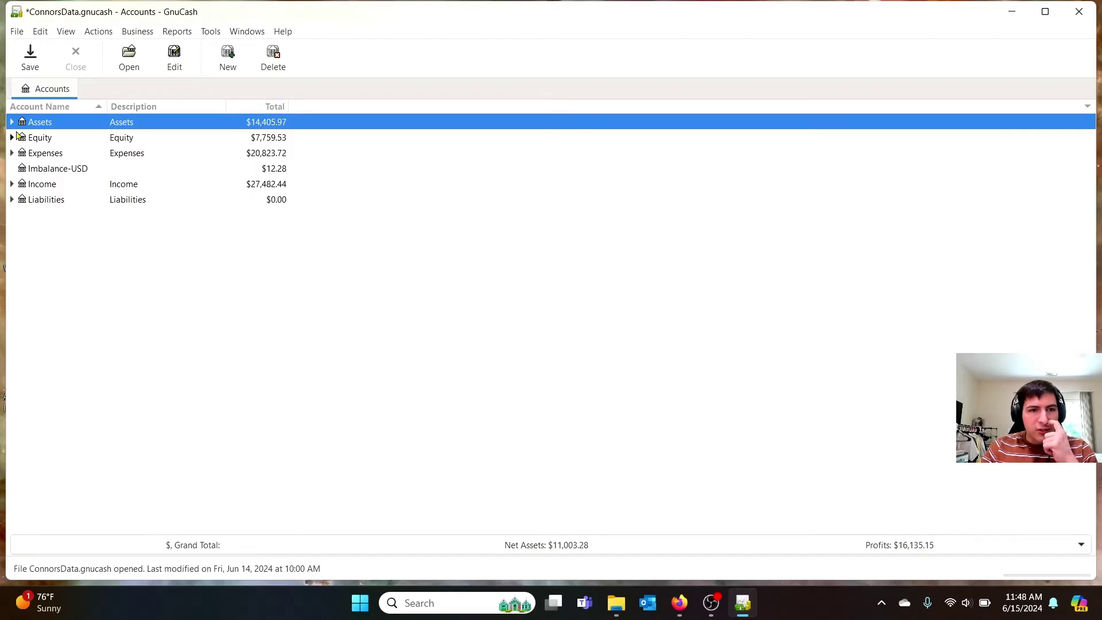
{"action": "left_click", "coordinate": [12, 153]}
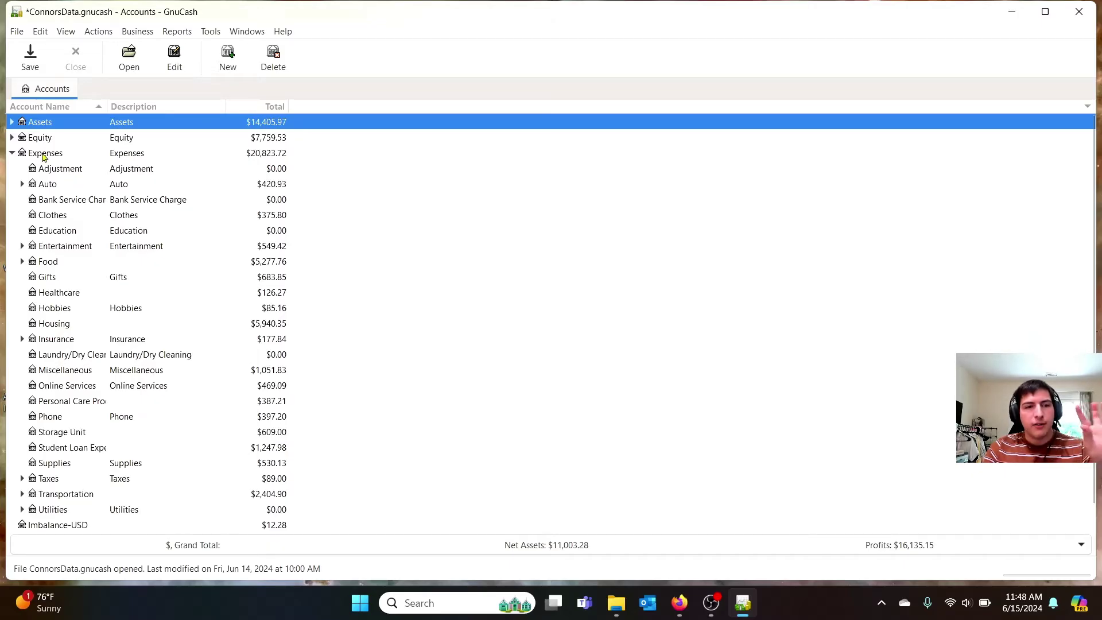
{"action": "left_click", "coordinate": [11, 121]}
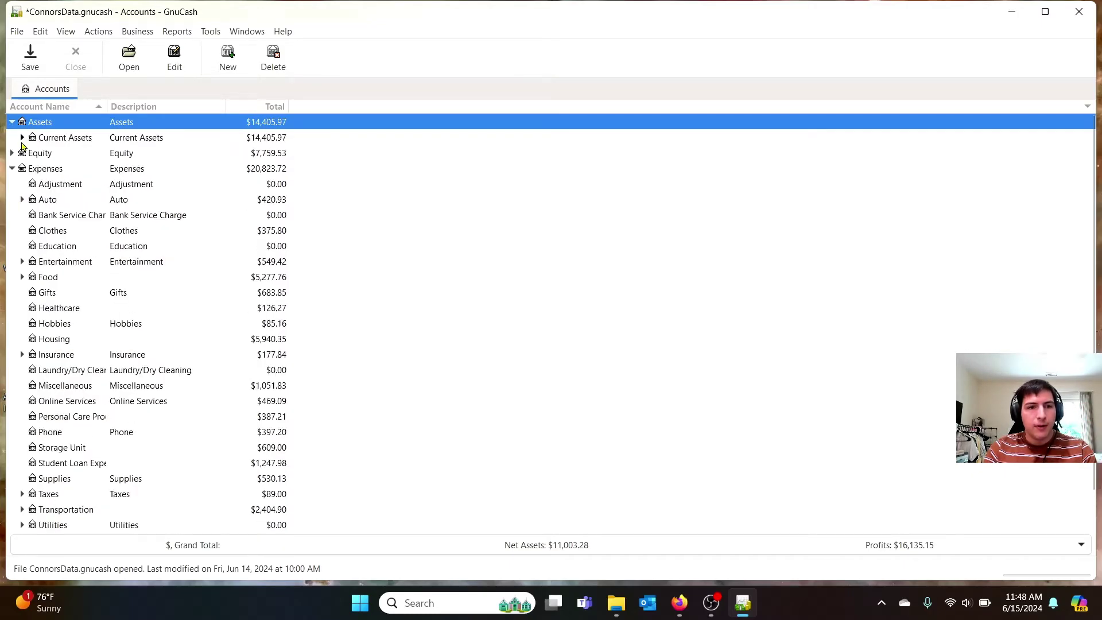
{"action": "left_click", "coordinate": [22, 138]}
{"action": "left_click", "coordinate": [67, 169]}
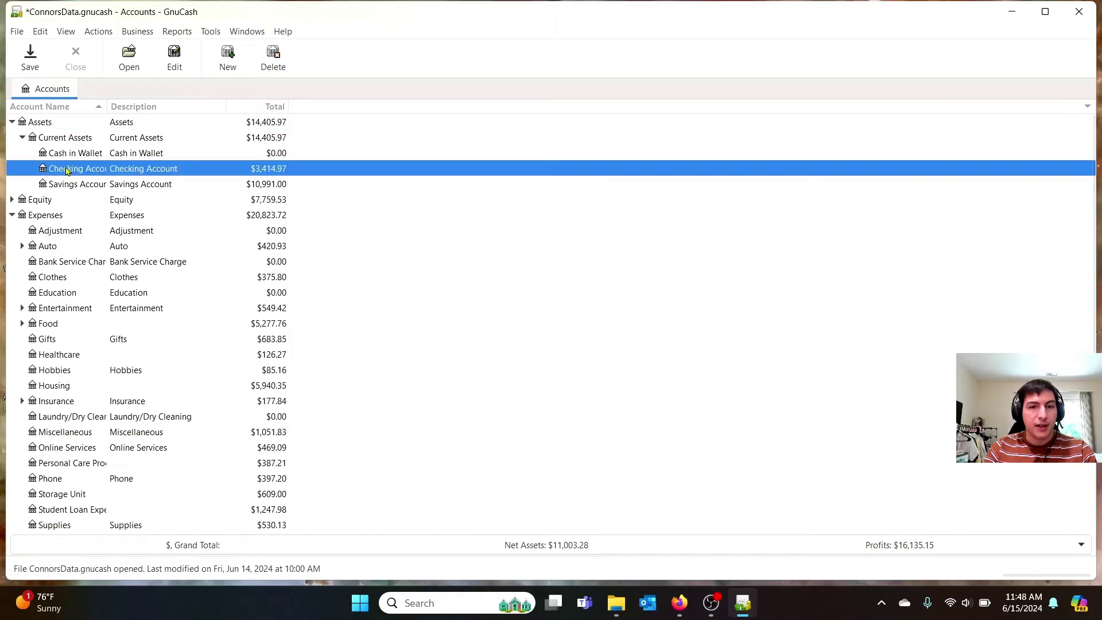
{"action": "left_click", "coordinate": [11, 121]}
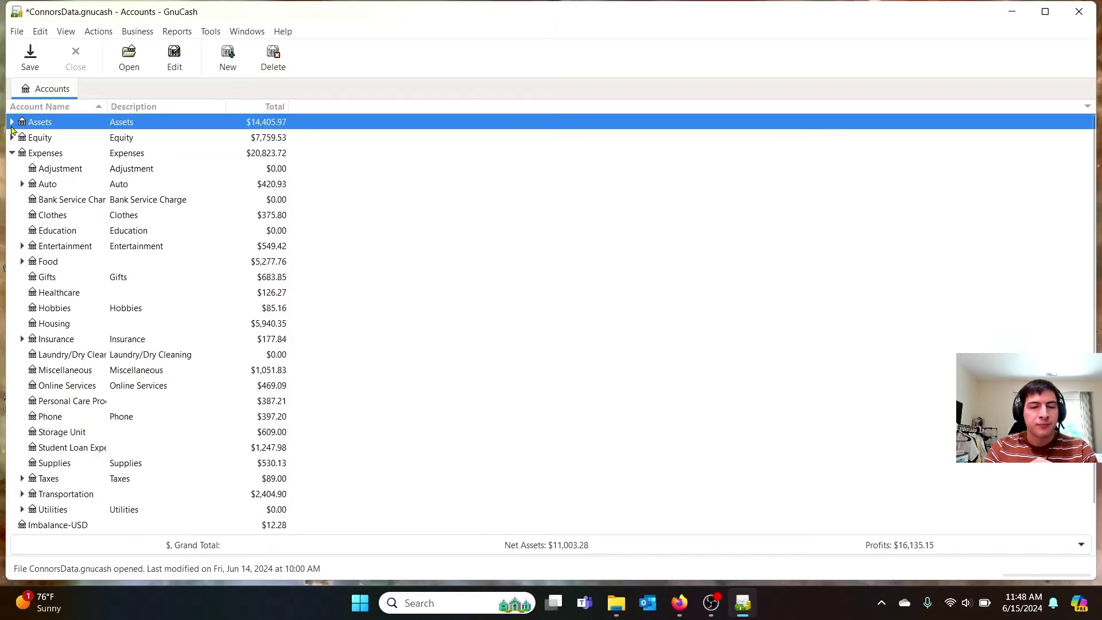
{"action": "left_click", "coordinate": [12, 153]}
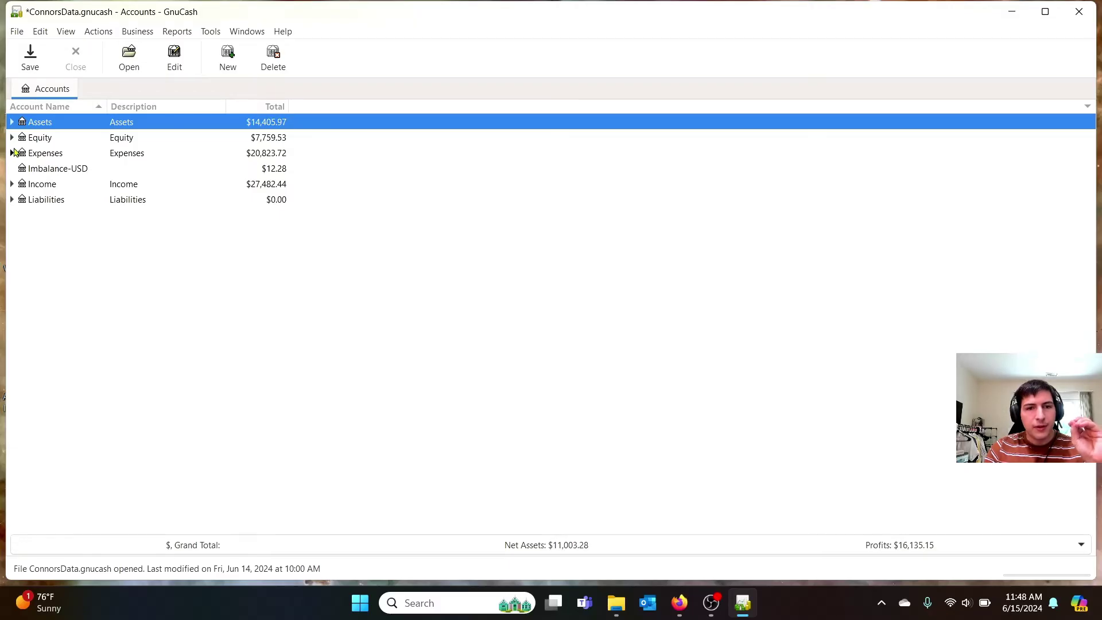
{"action": "left_click", "coordinate": [170, 34]}
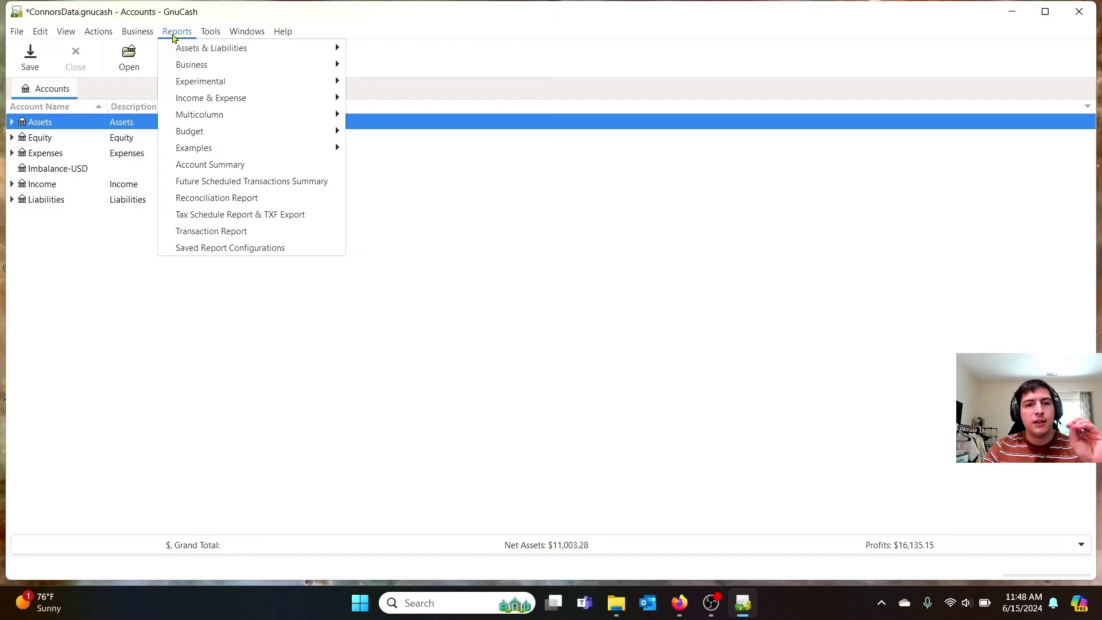
Step: Open the Income & Expense Expense Chart for 01/01/2024–12/31/2024 with monthly stacked bars
{"action": "mouse_move", "coordinate": [275, 102]}
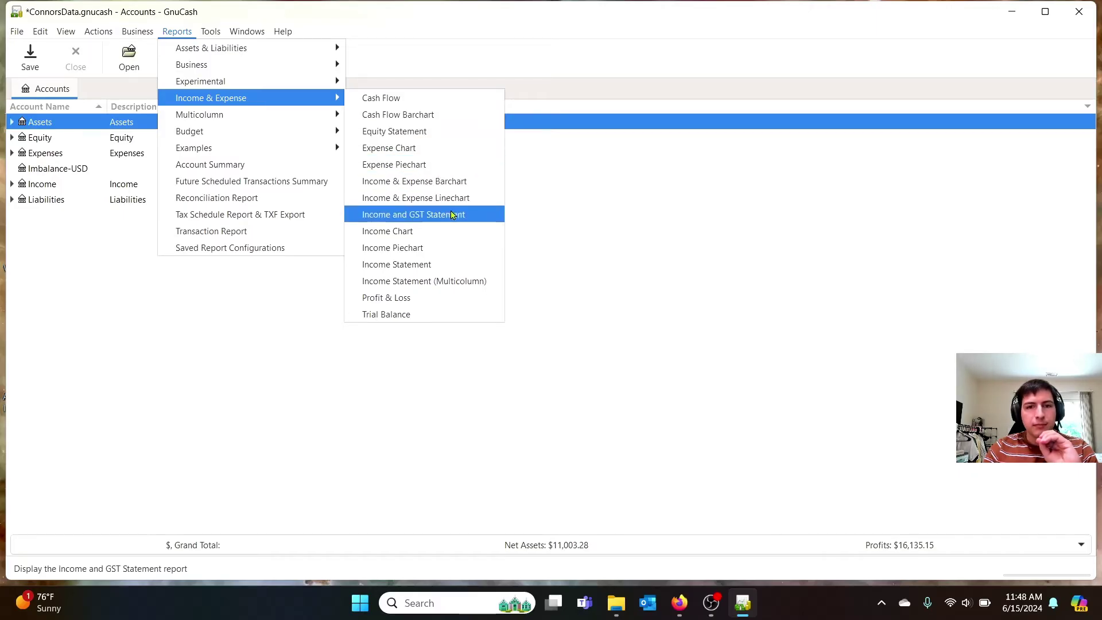
{"action": "left_click", "coordinate": [453, 155]}
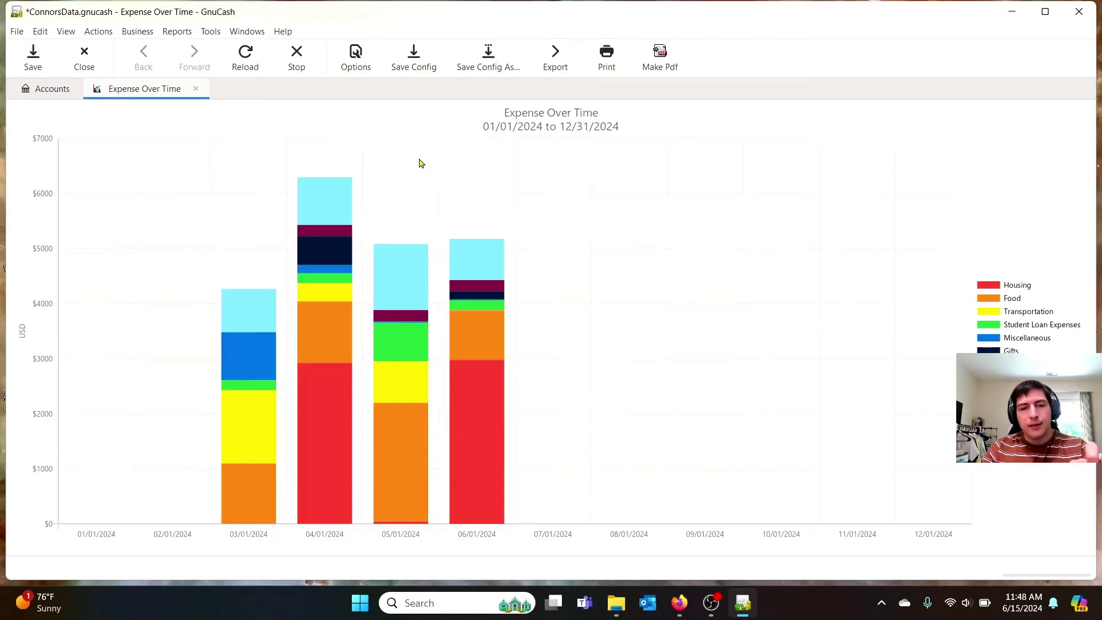
Step: Set the Expense Over Time chart's Step Size to One Week and apply it
{"action": "left_click", "coordinate": [368, 69]}
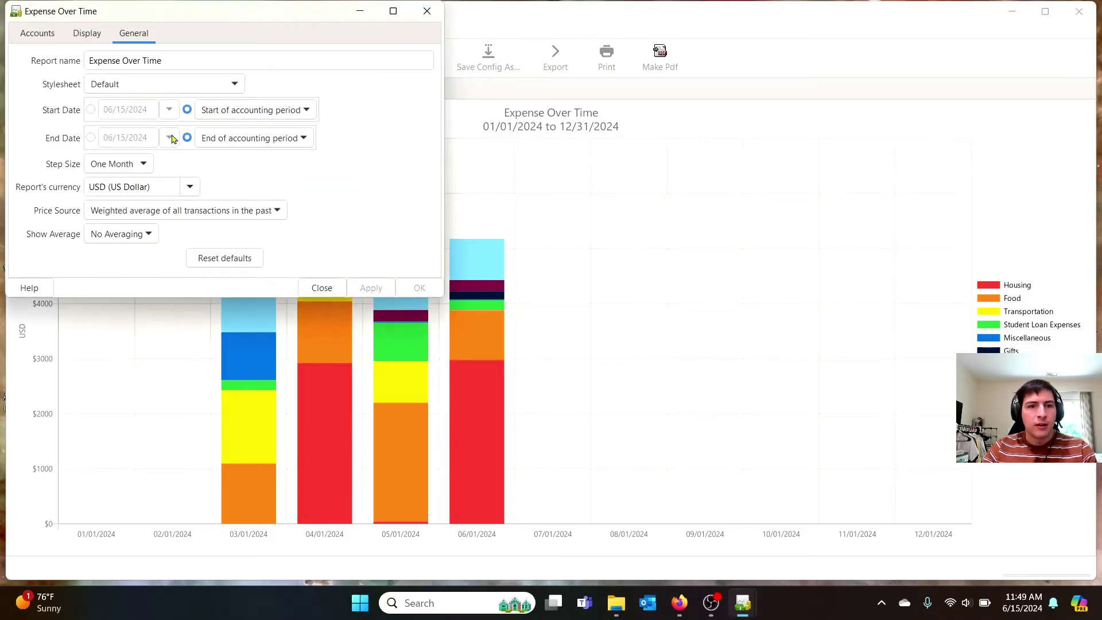
{"action": "left_click", "coordinate": [139, 165]}
{"action": "key", "text": "Escape"}
{"action": "key", "text": "Up"}
{"action": "key", "text": "Up"}
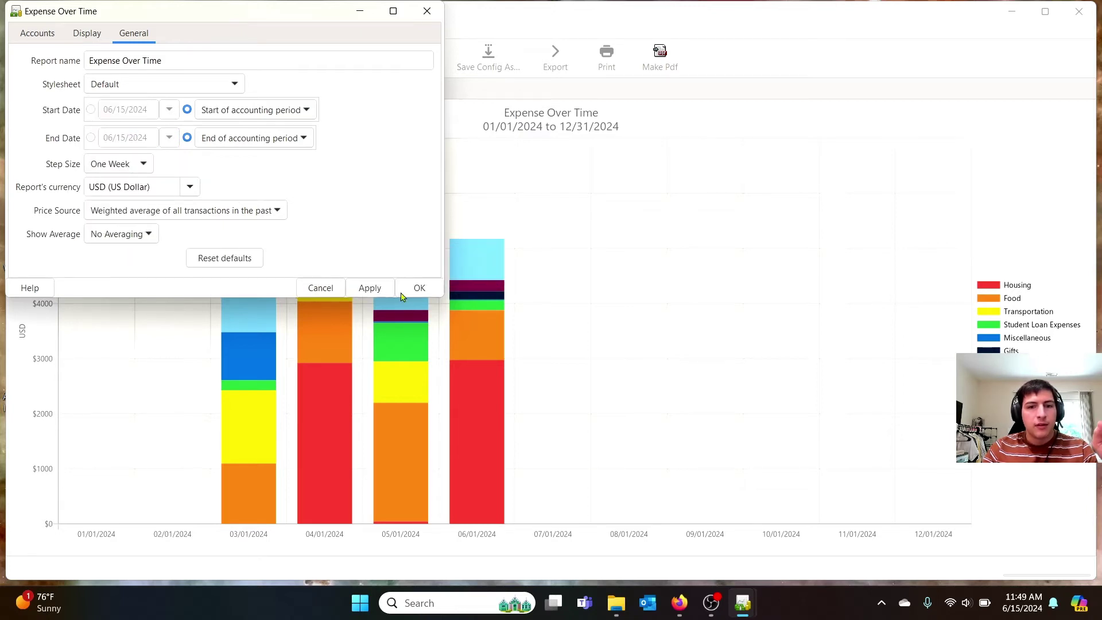
{"action": "left_click", "coordinate": [370, 288]}
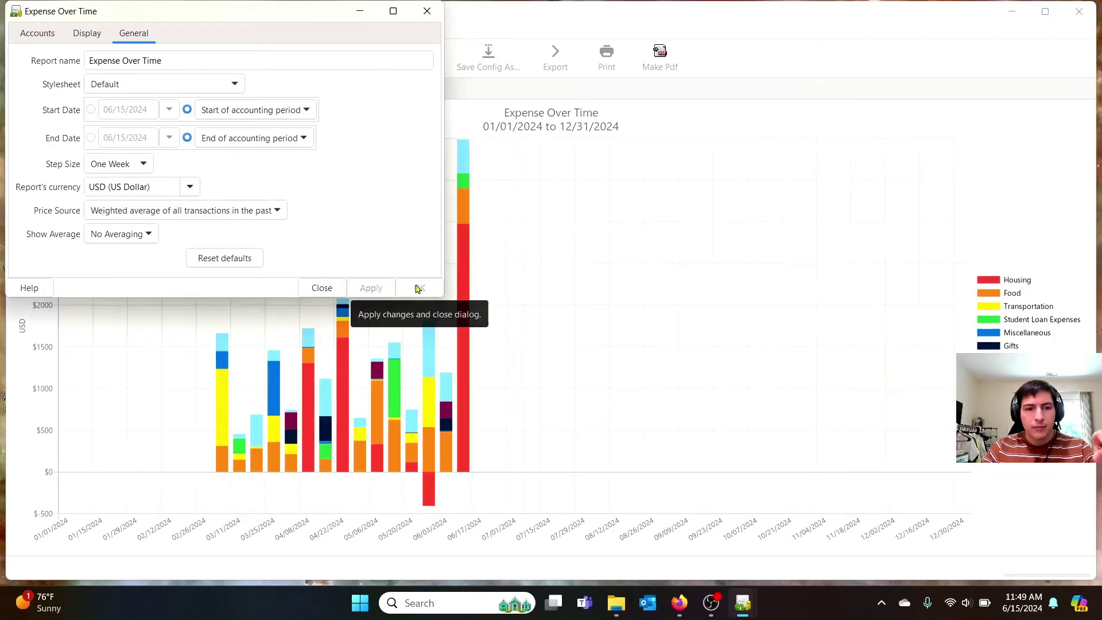
{"action": "left_click", "coordinate": [320, 287]}
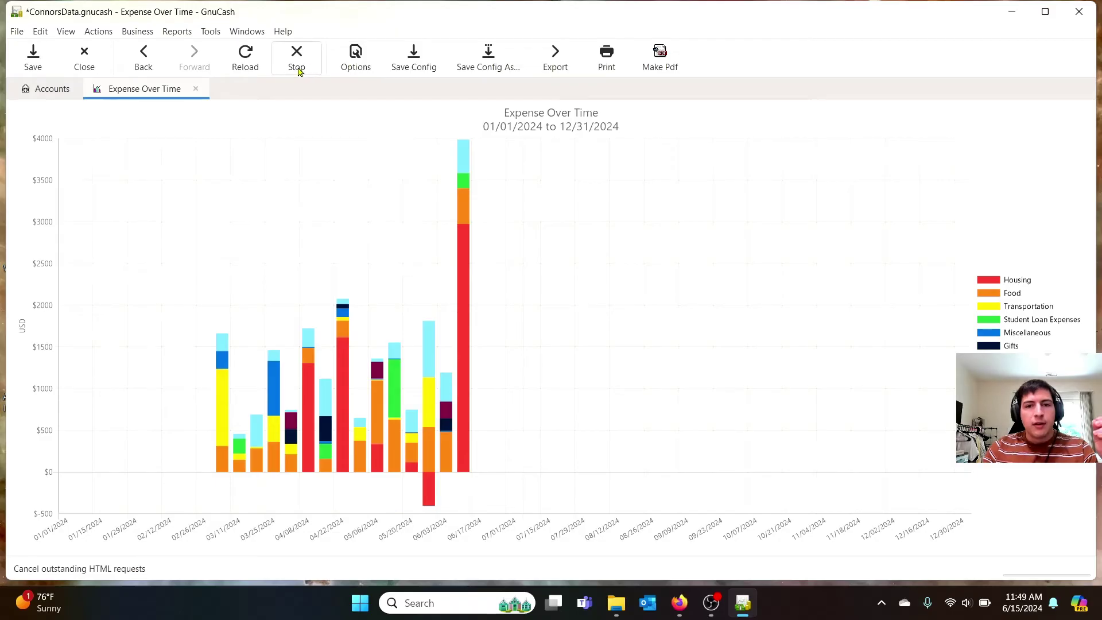
{"action": "left_click", "coordinate": [164, 35]}
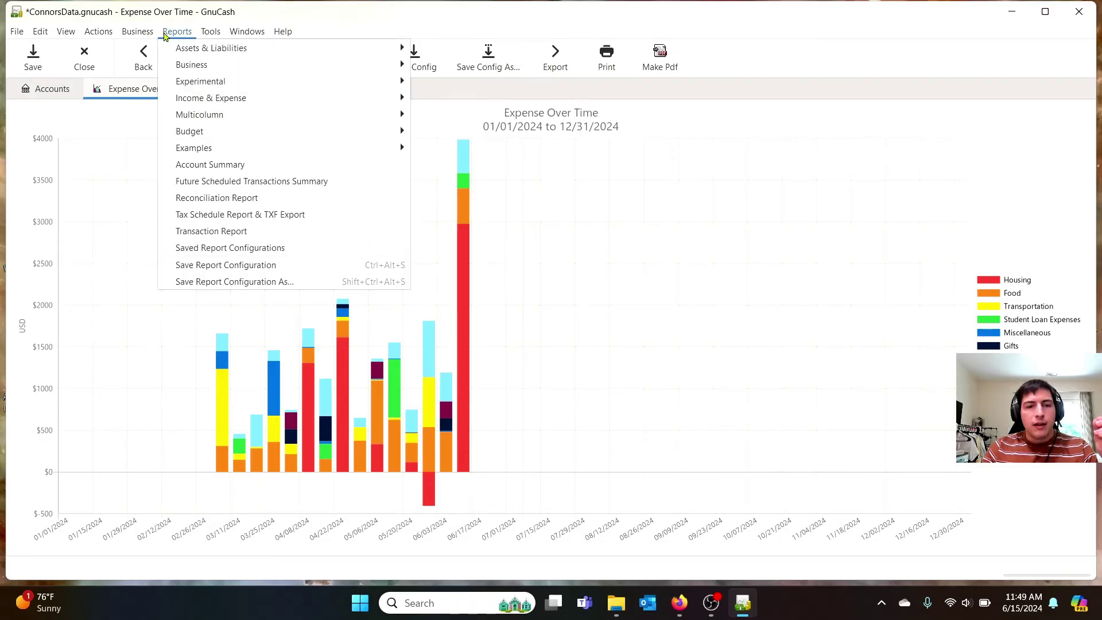
{"action": "left_click", "coordinate": [296, 255]}
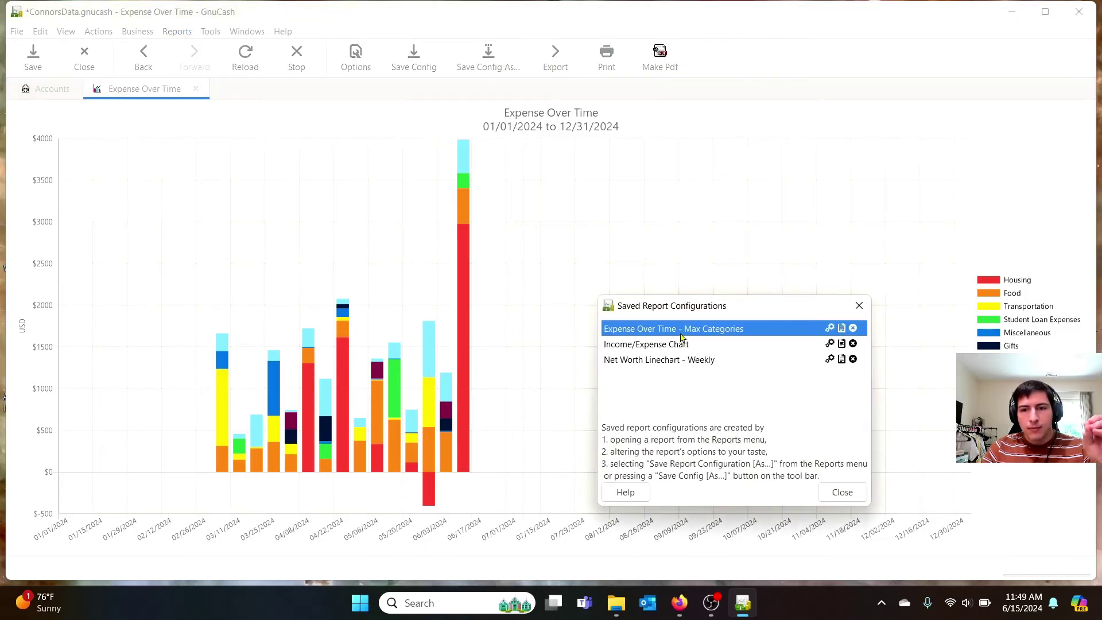
{"action": "double_click", "coordinate": [708, 330]}
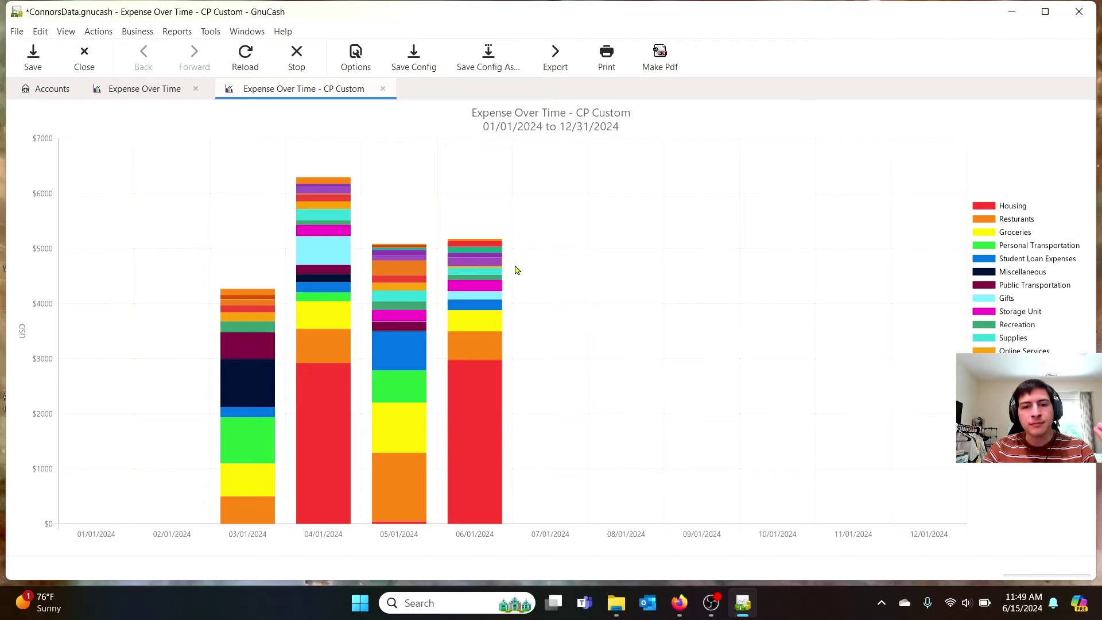
{"action": "mouse_move", "coordinate": [484, 244]}
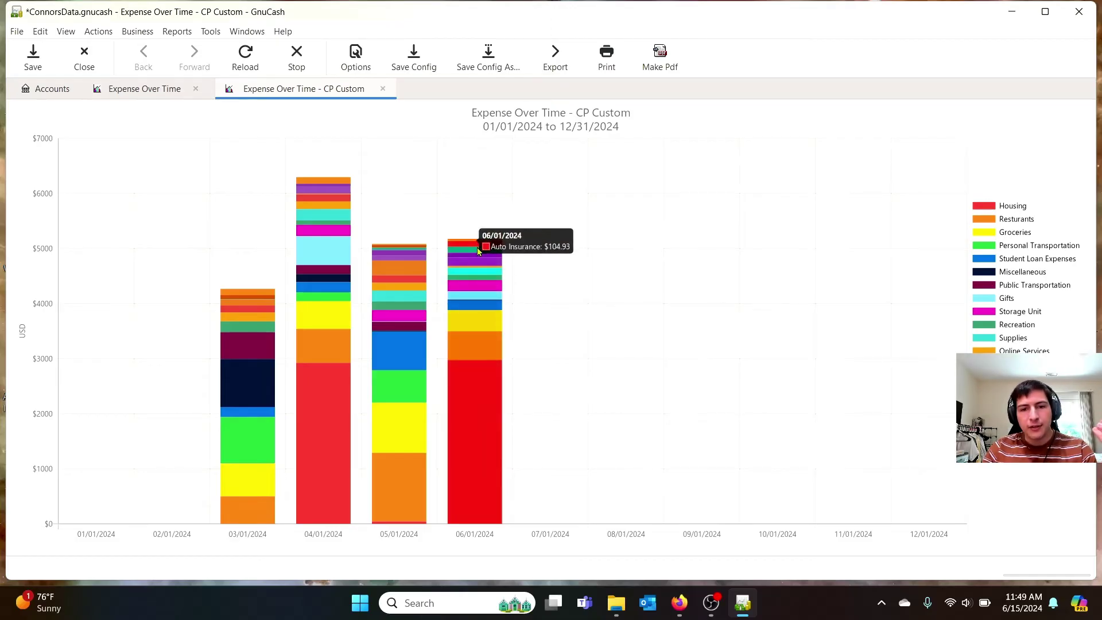
{"action": "mouse_move", "coordinate": [393, 512]}
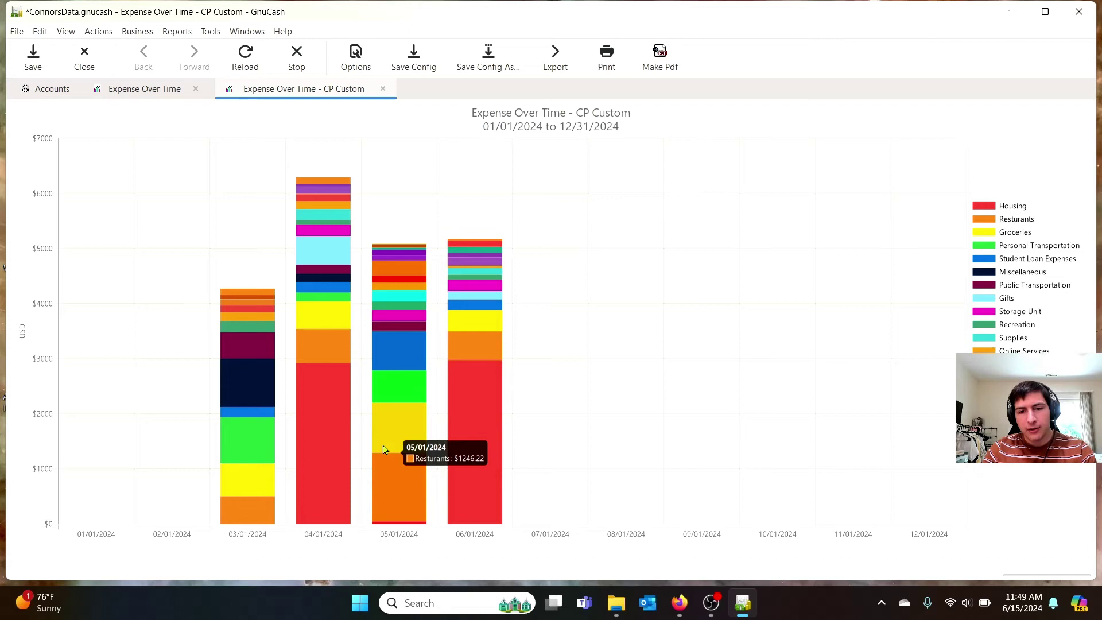
{"action": "mouse_move", "coordinate": [384, 437]}
{"action": "mouse_move", "coordinate": [384, 385]}
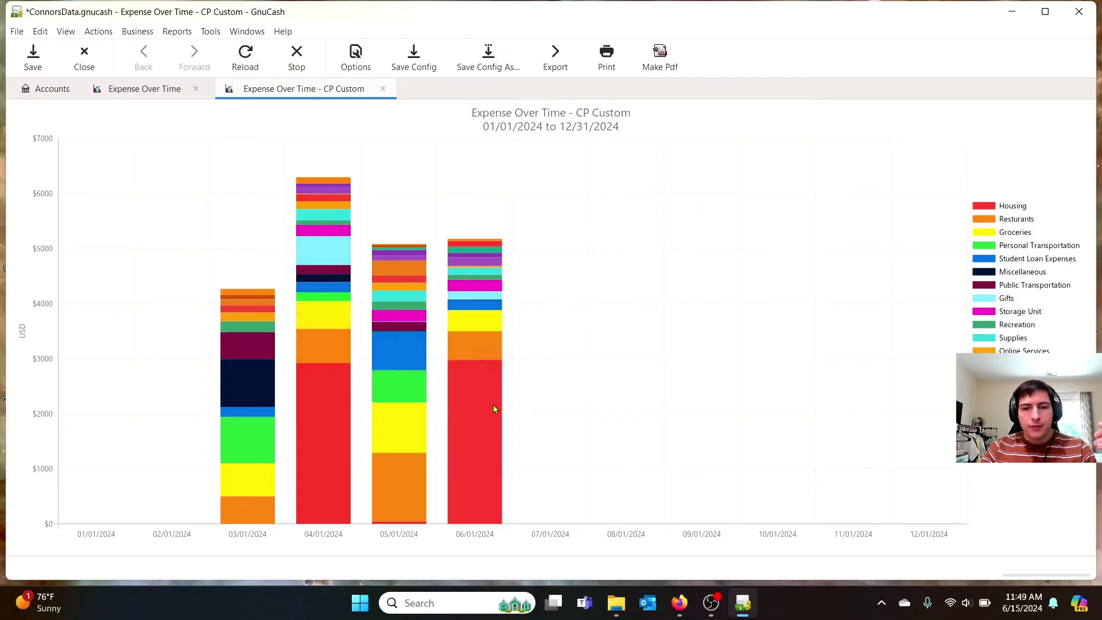
{"action": "mouse_move", "coordinate": [496, 407]}
{"action": "mouse_move", "coordinate": [302, 398]}
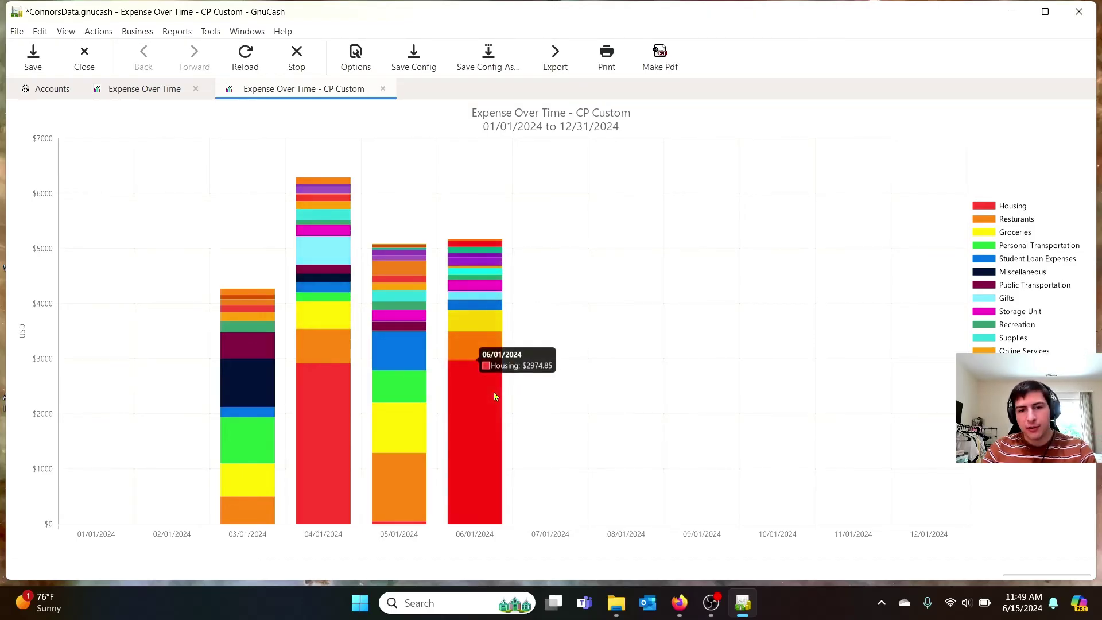
{"action": "mouse_move", "coordinate": [476, 344]}
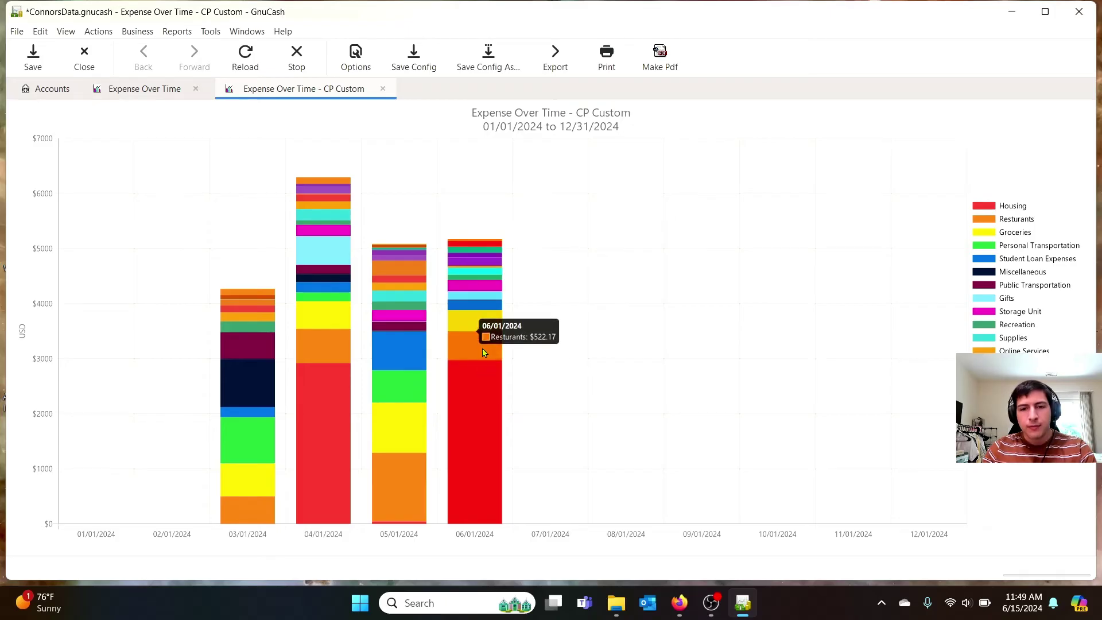
{"action": "mouse_move", "coordinate": [472, 294]}
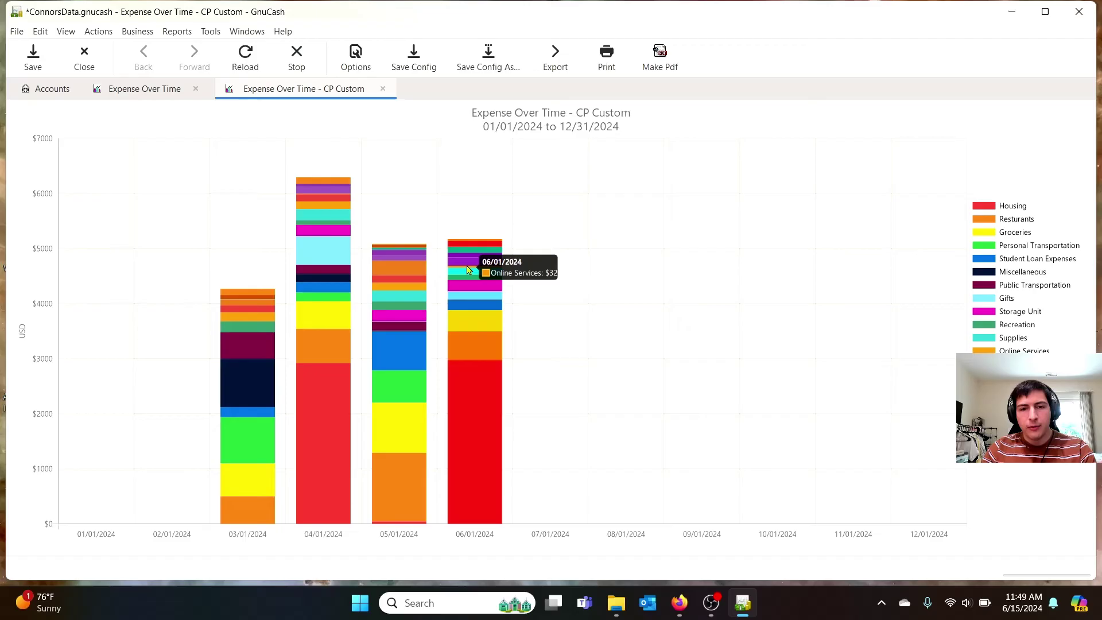
{"action": "mouse_move", "coordinate": [464, 259]}
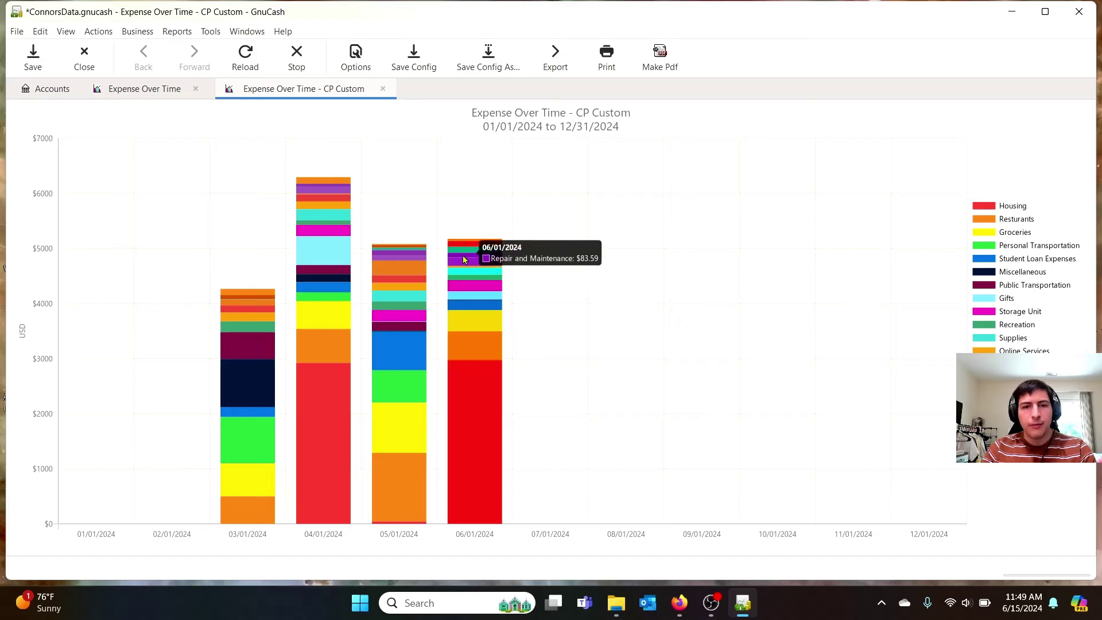
Step: Run the saved 'Net Worth Linechart - Weekly' report, charting weekly net worth from 03/01/2024 to 07/31/2024
{"action": "left_click", "coordinate": [174, 32]}
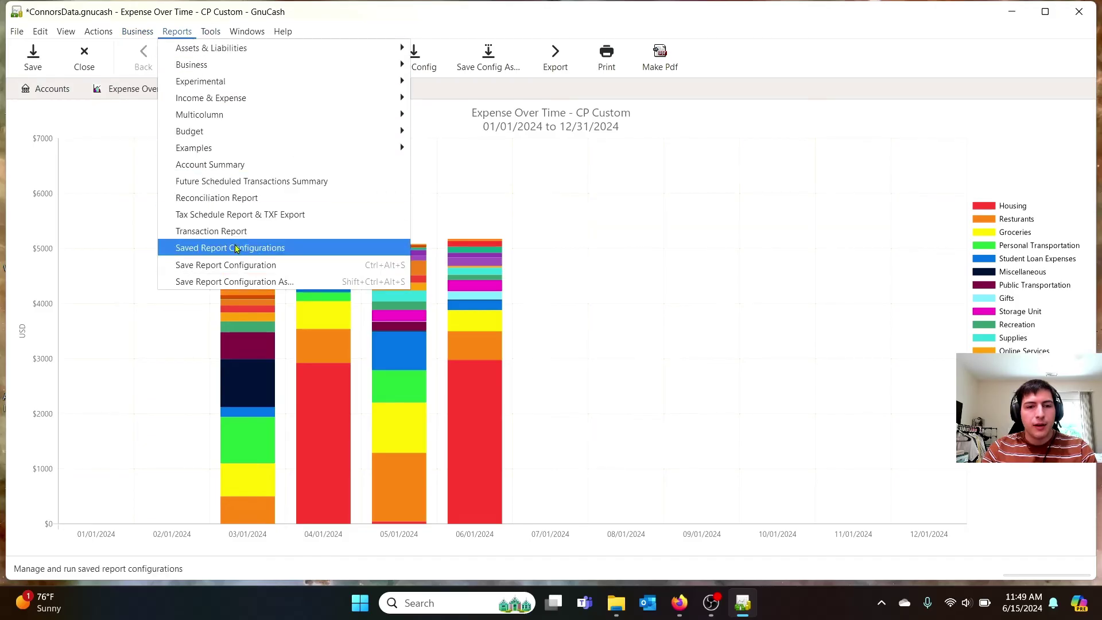
{"action": "left_click", "coordinate": [238, 248]}
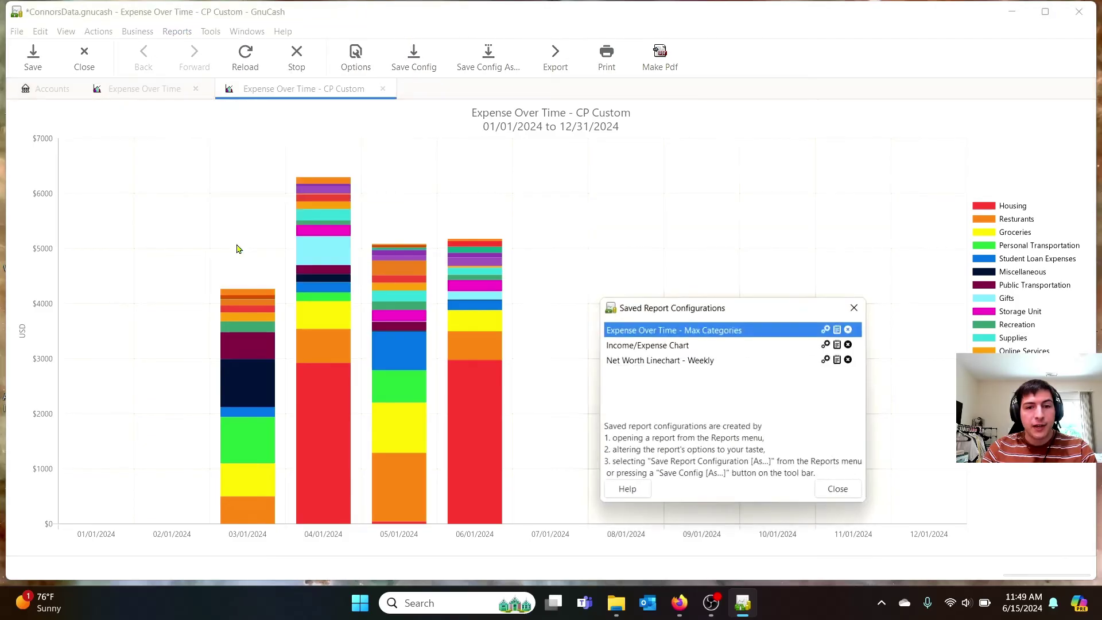
{"action": "left_click", "coordinate": [676, 360]}
{"action": "double_click", "coordinate": [676, 361]}
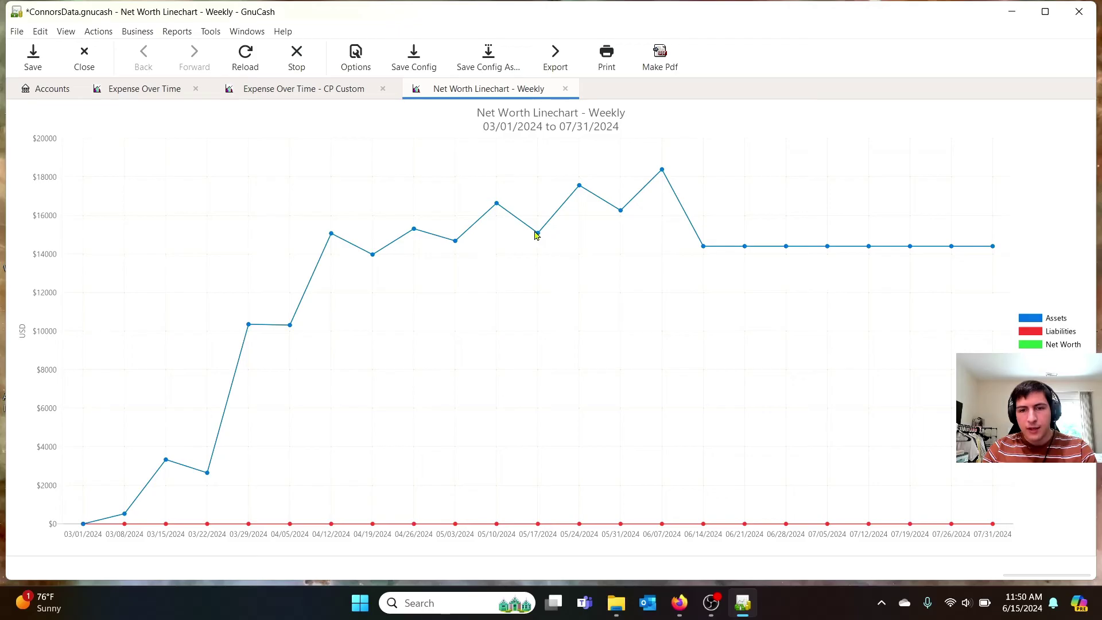
{"action": "mouse_move", "coordinate": [663, 174]}
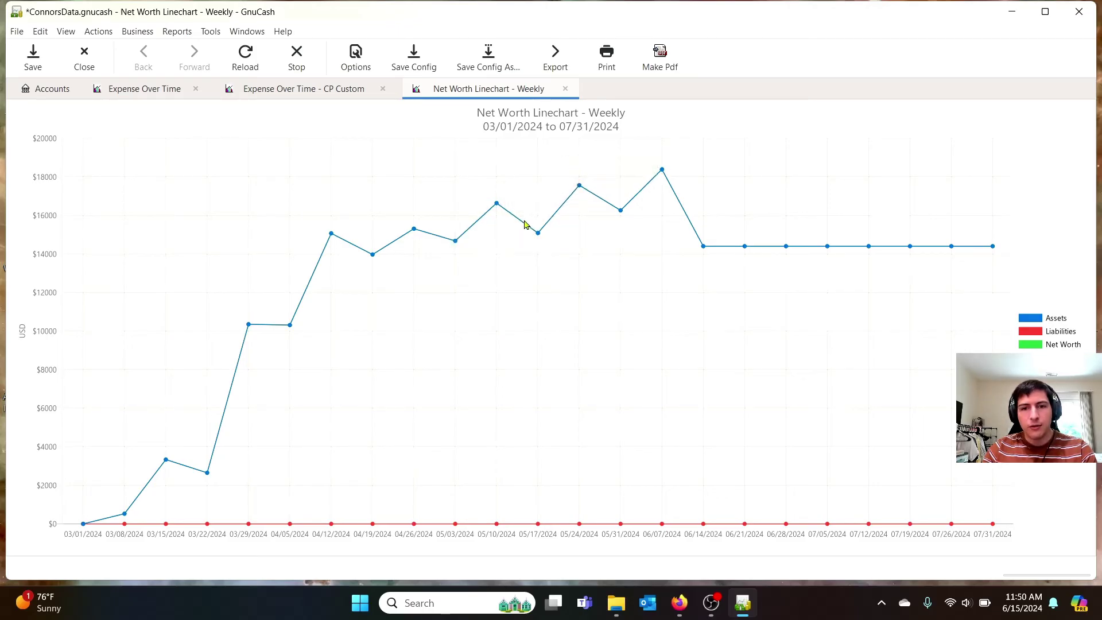
{"action": "mouse_move", "coordinate": [538, 235]}
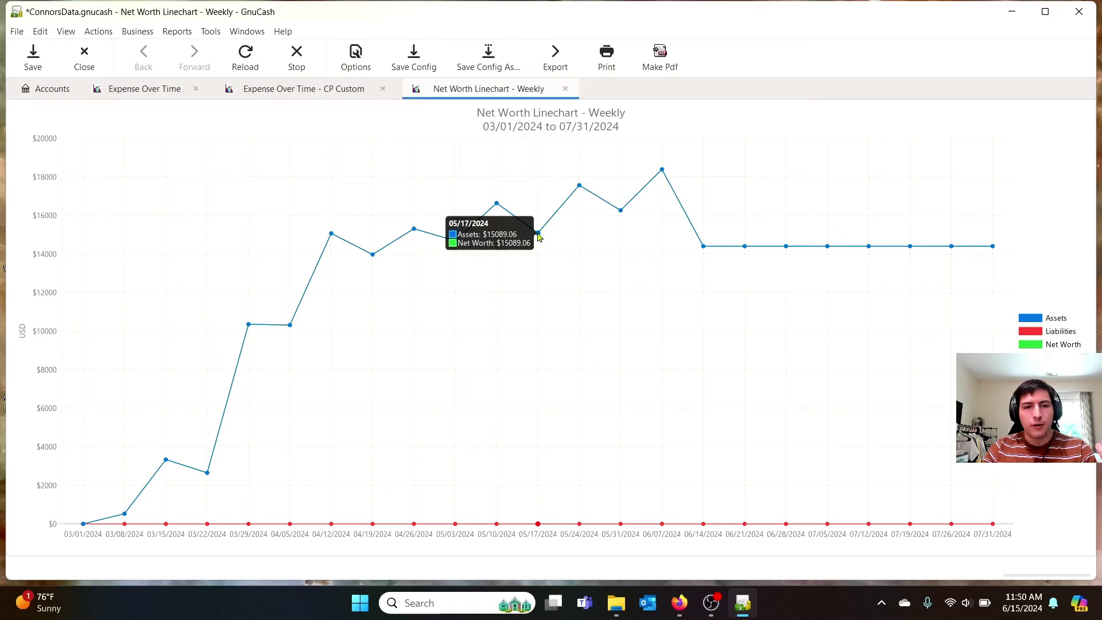
Step: Run the saved 'Income/Expense Chart' report showing 2024 monthly income, expense and net profit
{"action": "left_click", "coordinate": [177, 33]}
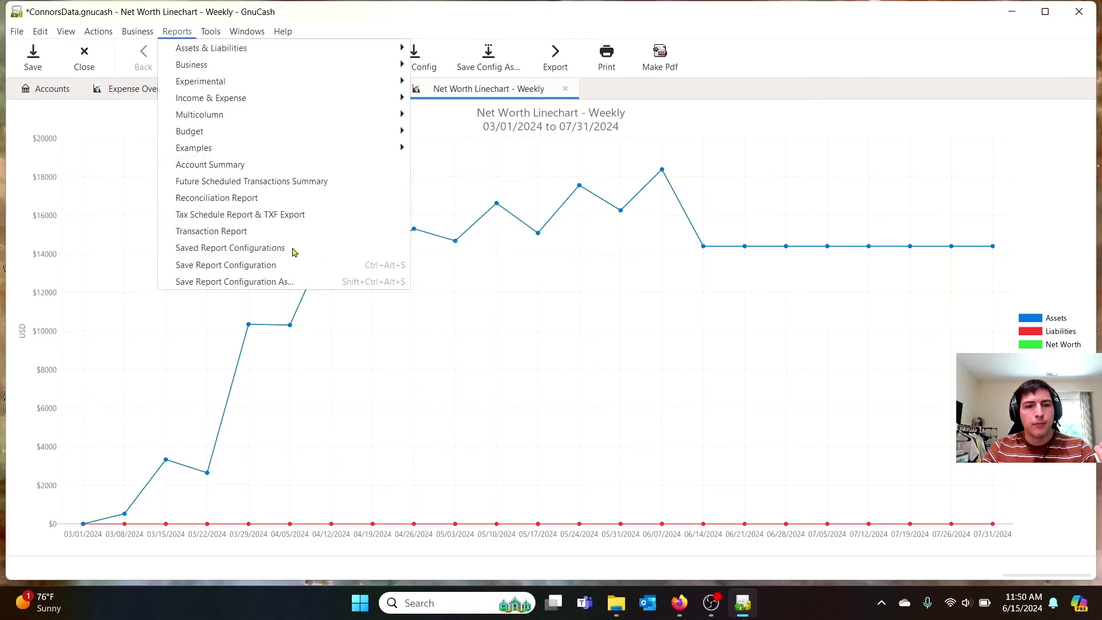
{"action": "left_click", "coordinate": [265, 250]}
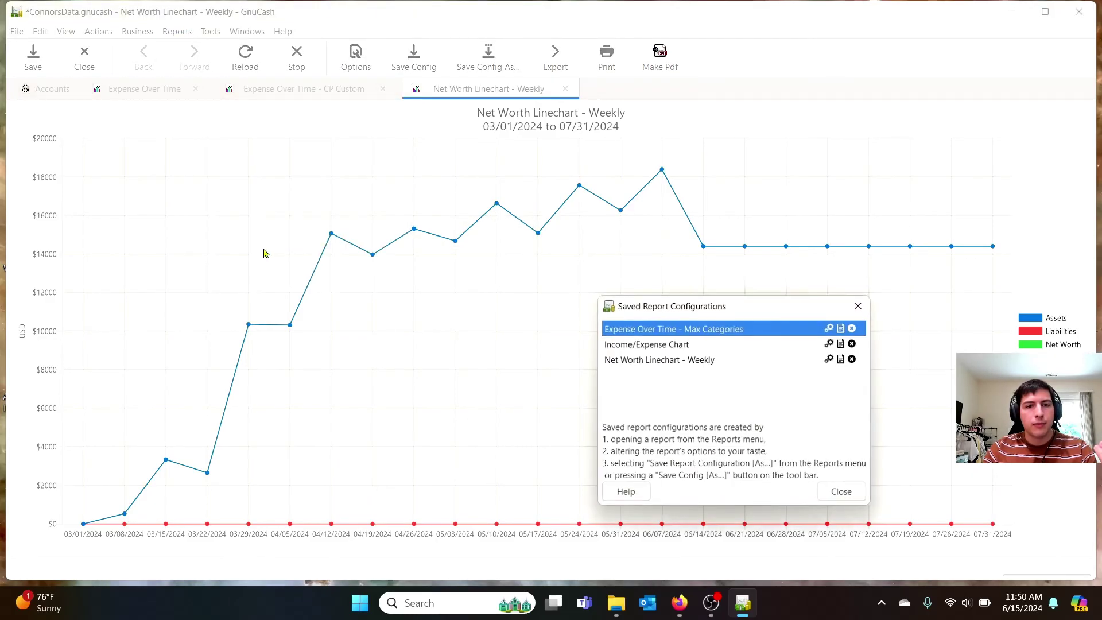
{"action": "left_click", "coordinate": [669, 344]}
{"action": "double_click", "coordinate": [686, 346]}
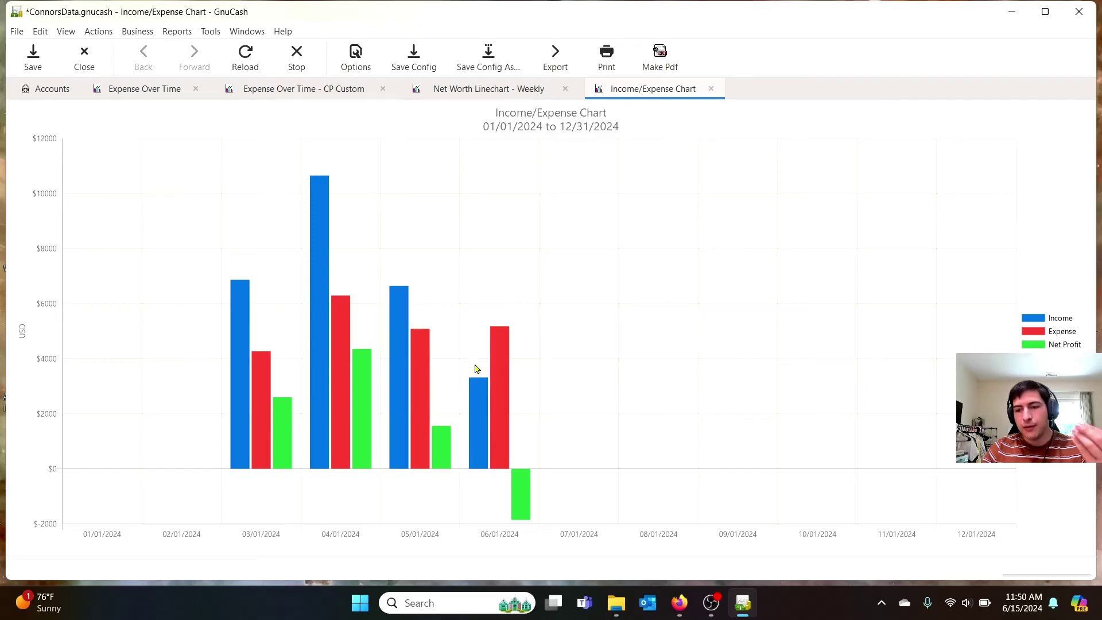
{"action": "mouse_move", "coordinate": [489, 426]}
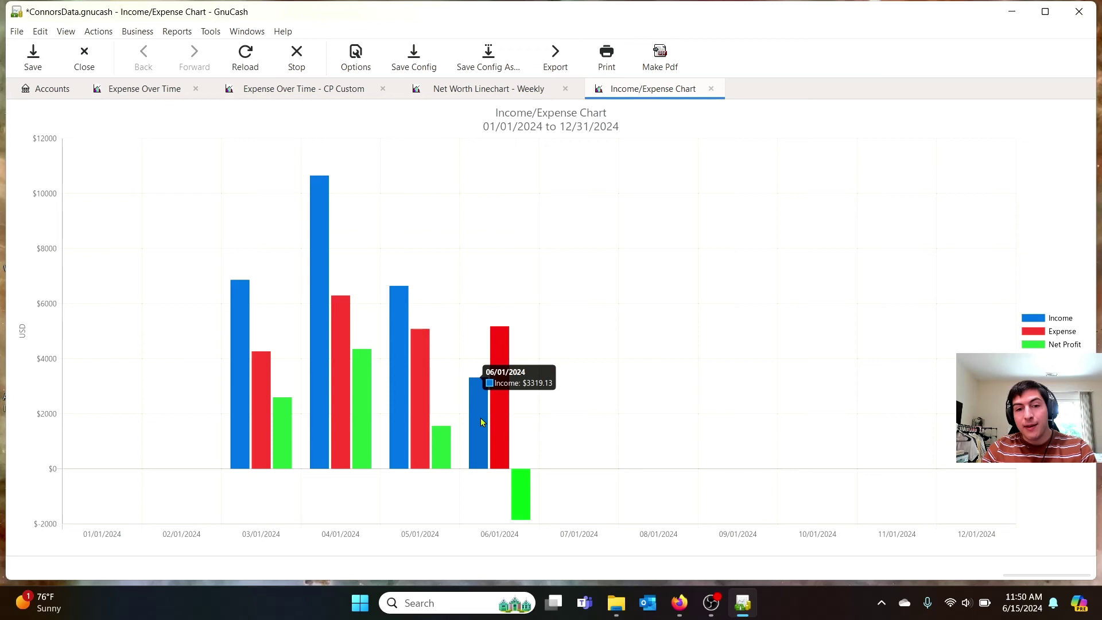
{"action": "mouse_move", "coordinate": [520, 471]}
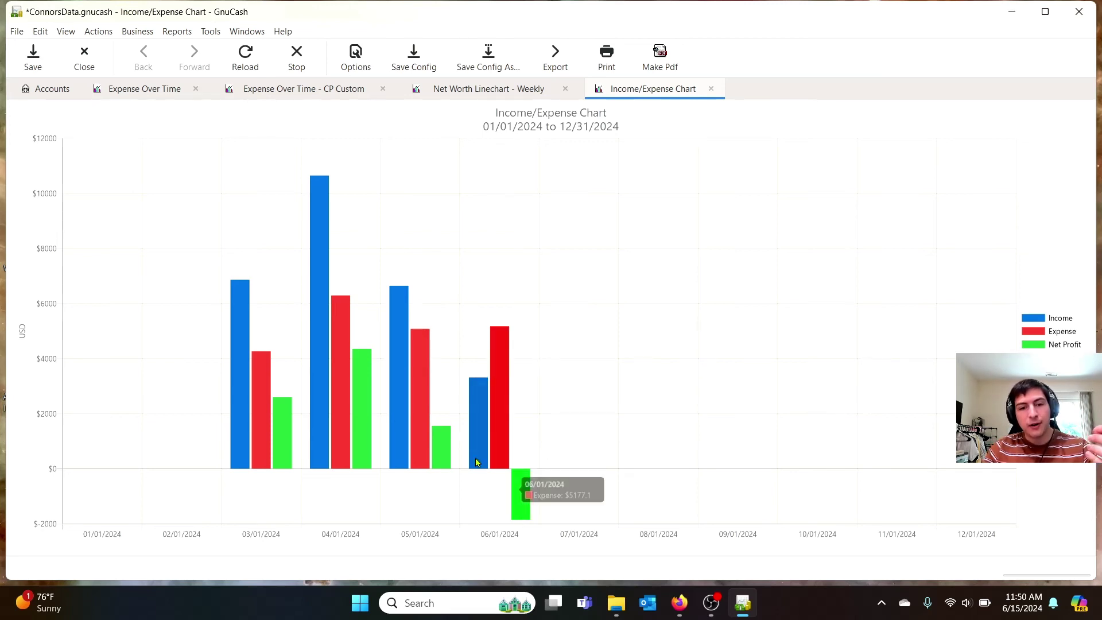
Step: Open a new Income & Expense Barchart report from the Income & Expense reports
{"action": "mouse_move", "coordinate": [362, 419]}
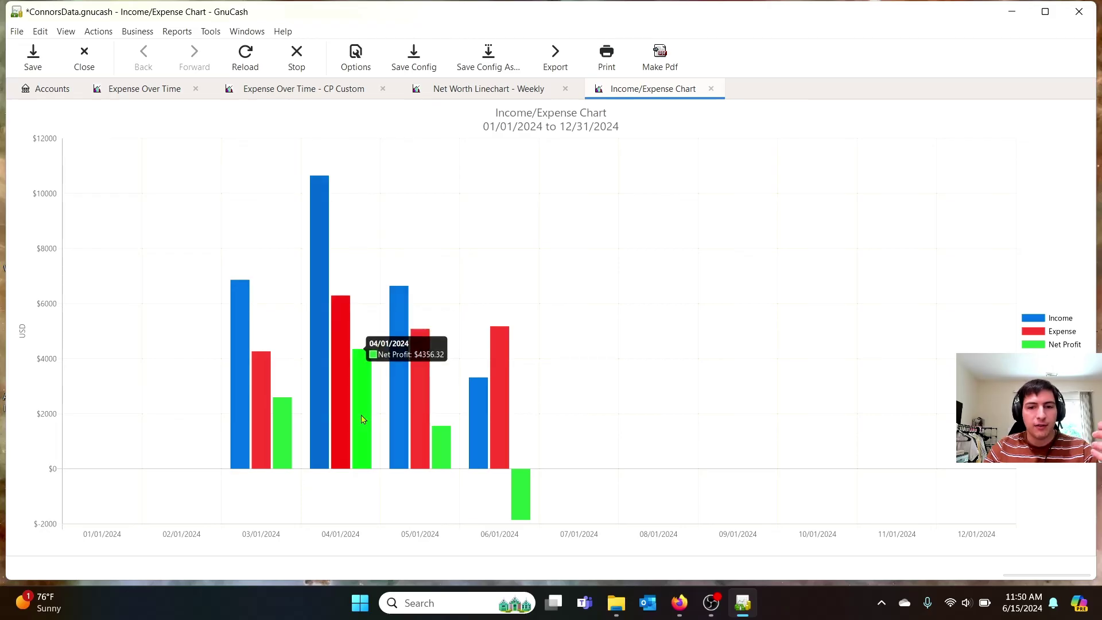
{"action": "mouse_move", "coordinate": [281, 434]}
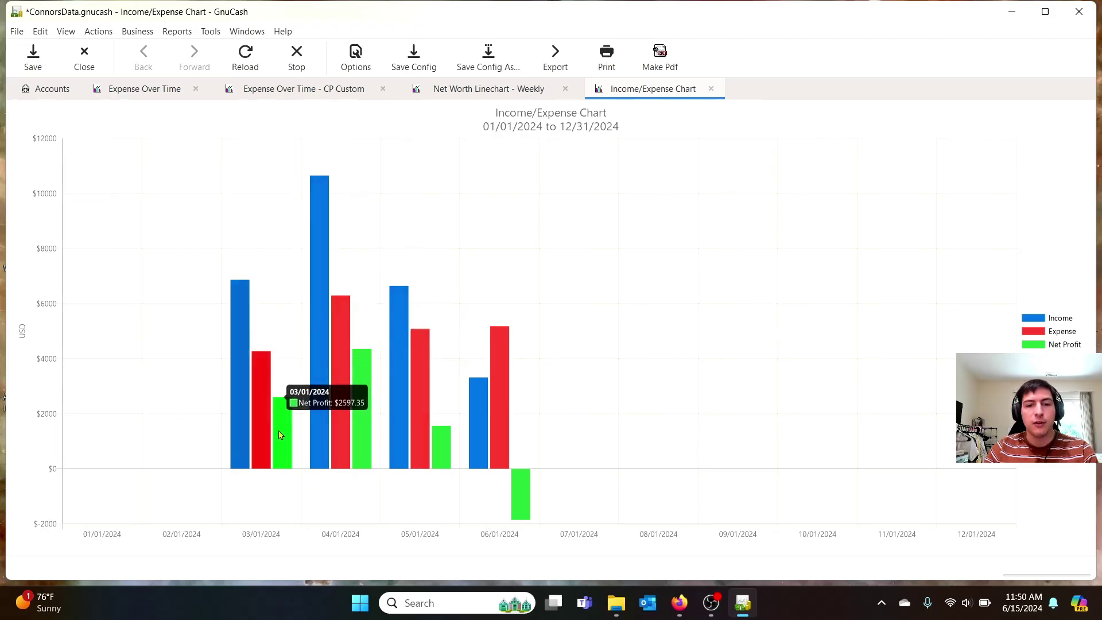
{"action": "left_click", "coordinate": [173, 34]}
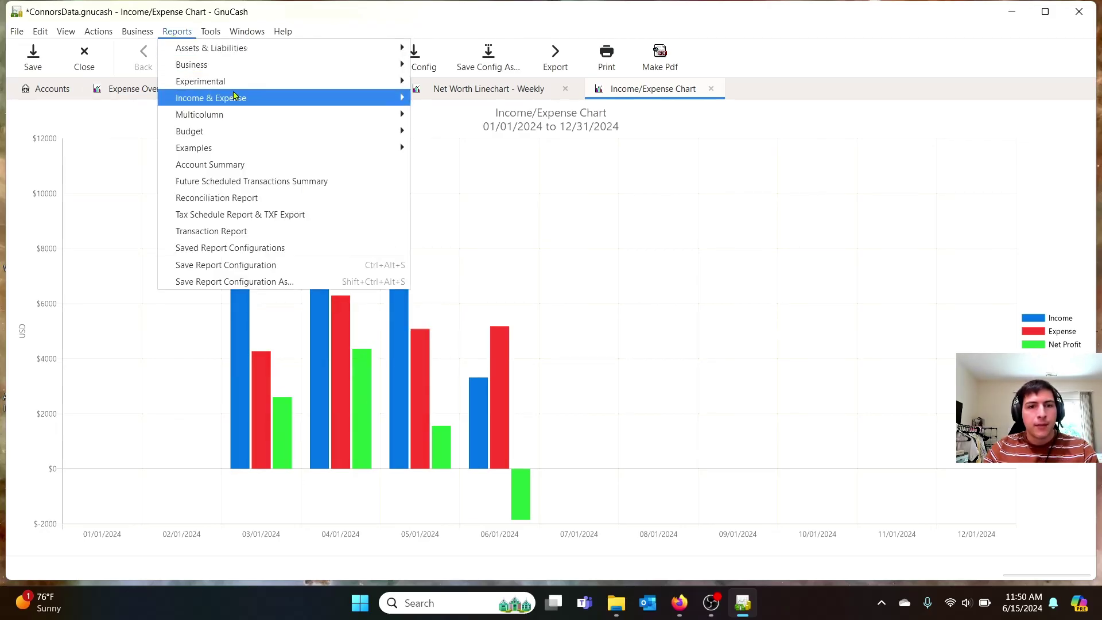
{"action": "mouse_move", "coordinate": [236, 97]}
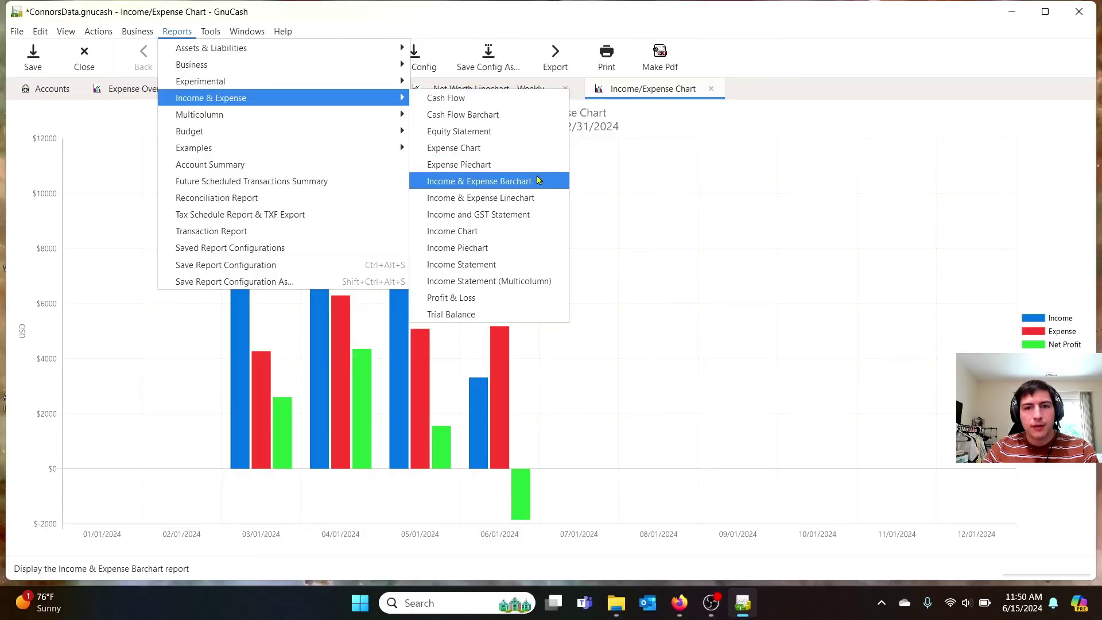
{"action": "left_click", "coordinate": [505, 186]}
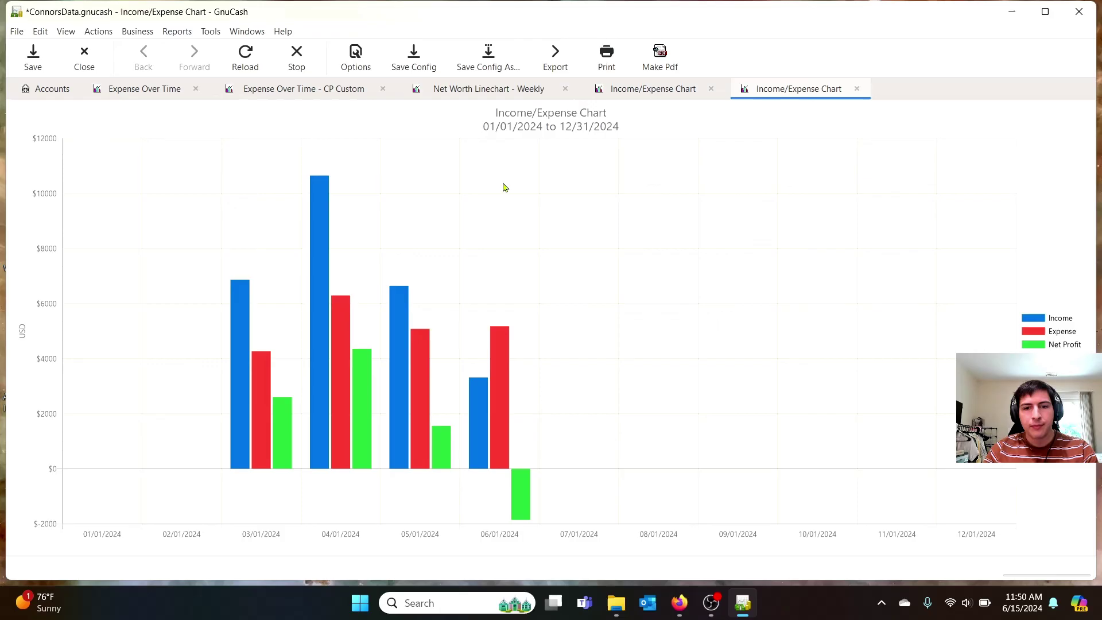
Step: Close both Income/Expense Chart tabs, returning to the weekly Net Worth line chart
{"action": "left_click", "coordinate": [666, 92]}
{"action": "left_click", "coordinate": [793, 95]}
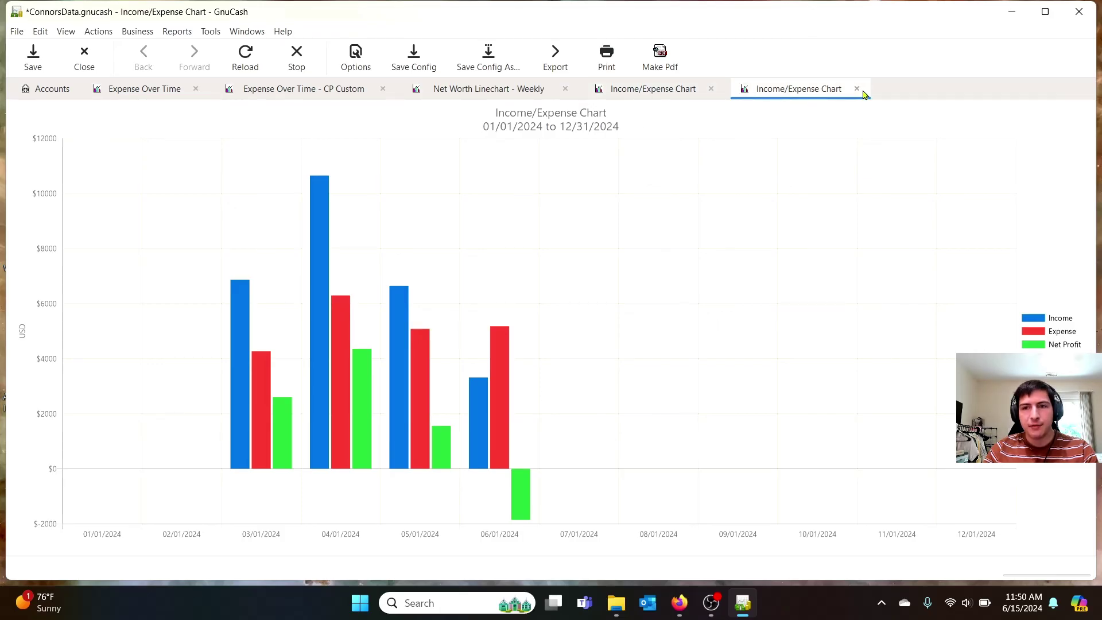
{"action": "left_click", "coordinate": [857, 90]}
{"action": "left_click", "coordinate": [711, 90]}
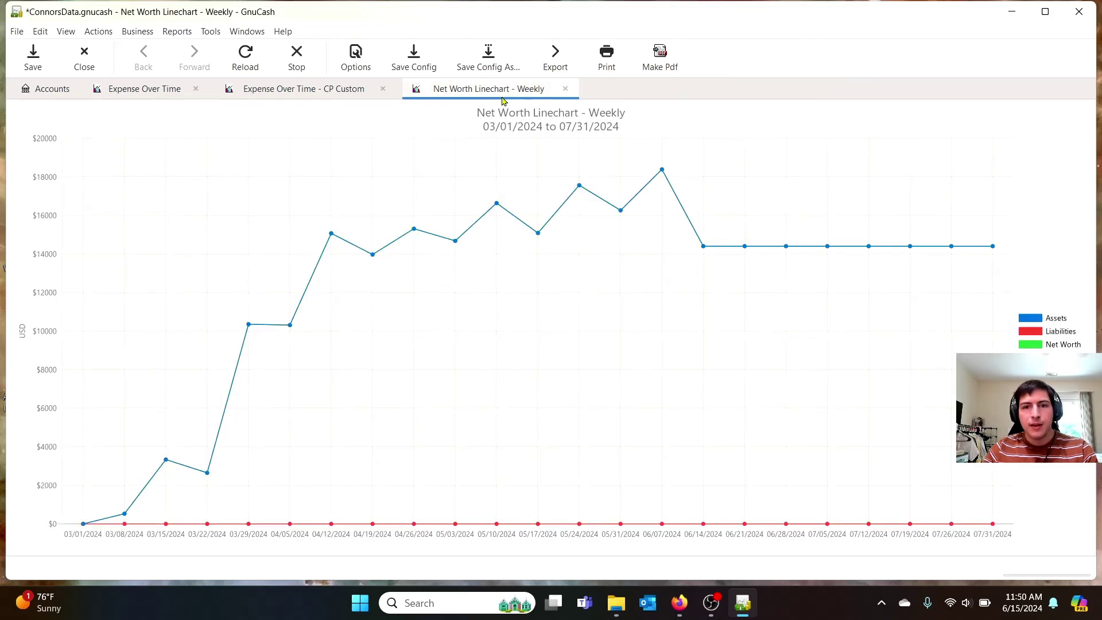
Step: Open a new Net Worth Linechart report from Assets & Liabilities
{"action": "left_click", "coordinate": [172, 32]}
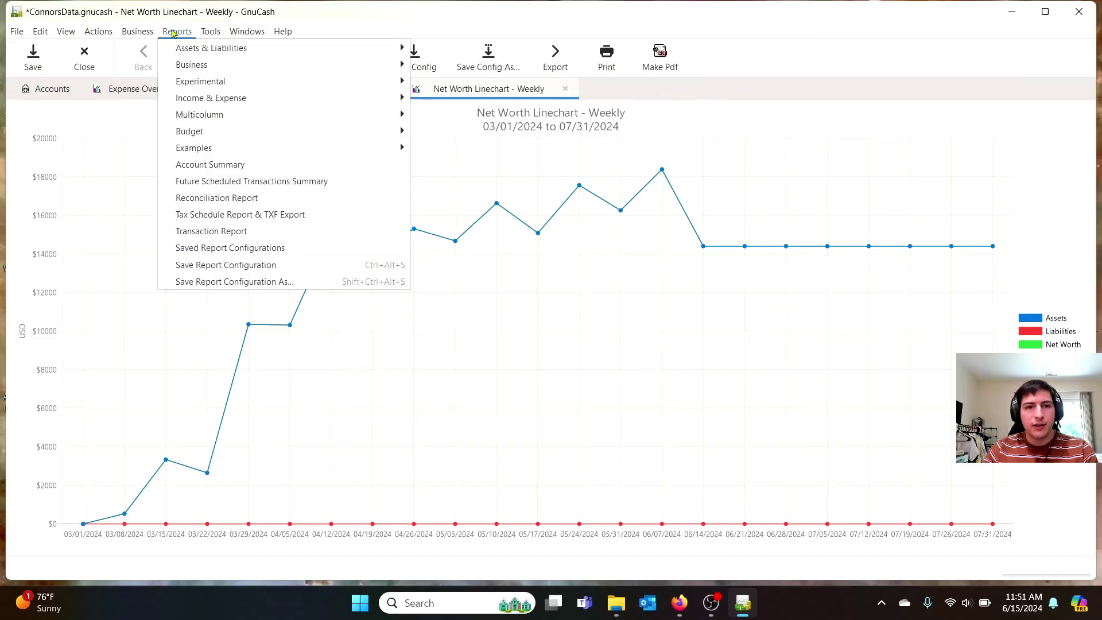
{"action": "mouse_move", "coordinate": [270, 99]}
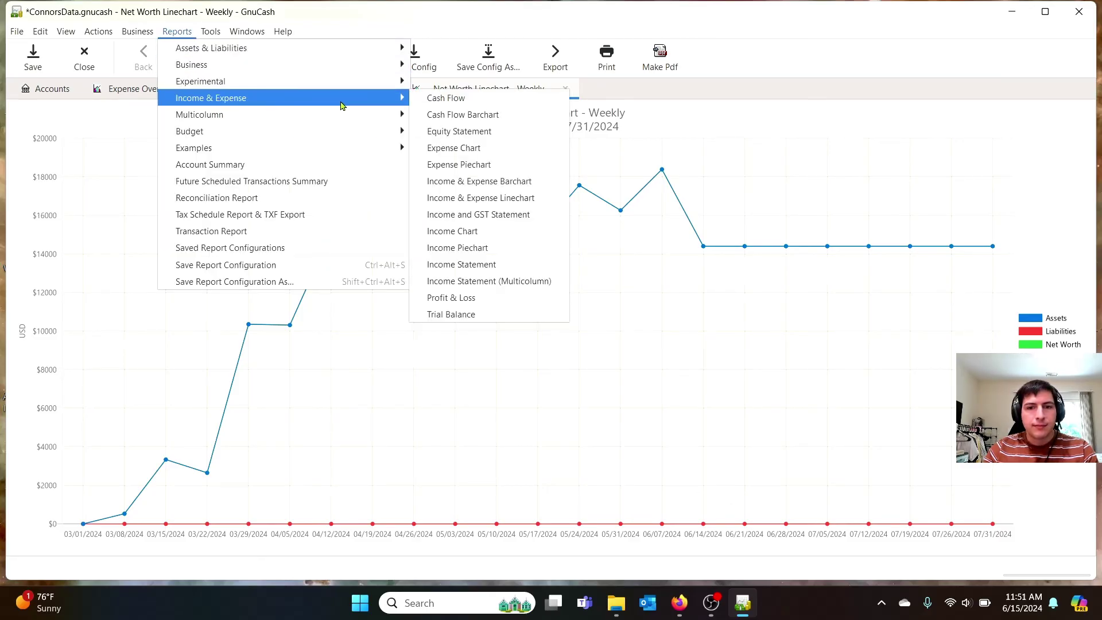
{"action": "mouse_move", "coordinate": [352, 73]}
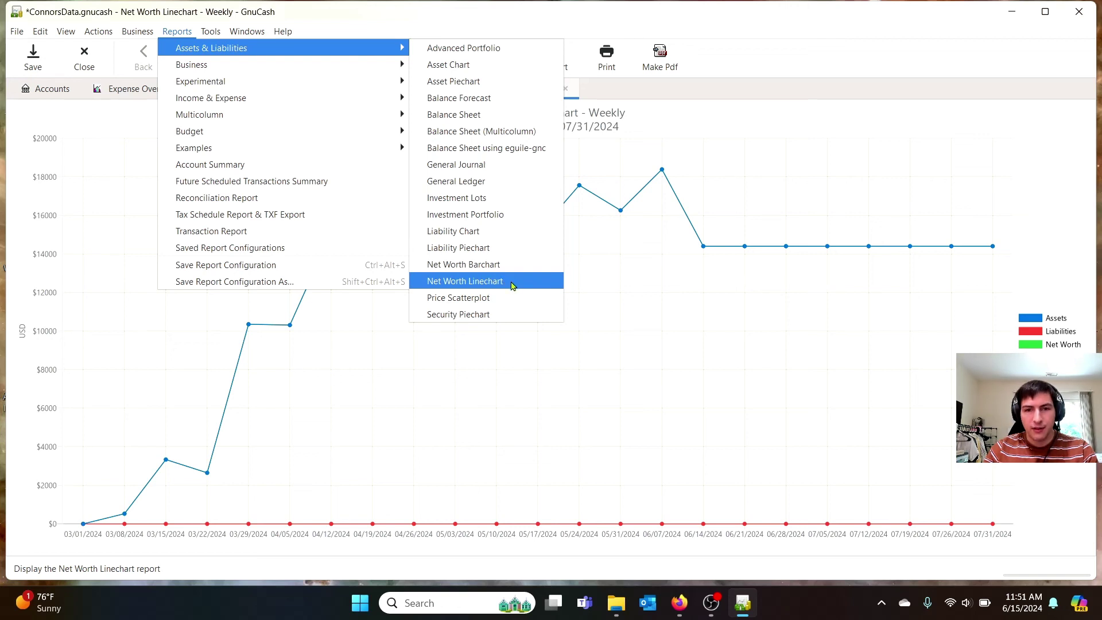
{"action": "left_click", "coordinate": [513, 286]}
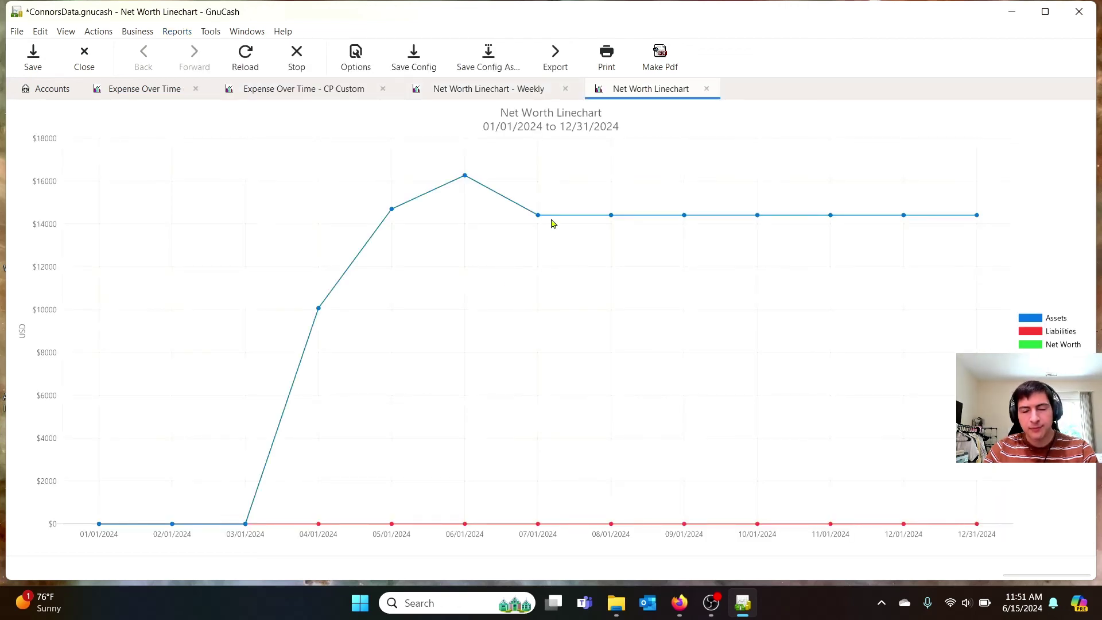
Step: Close all four report tabs and expand Expenses in the Accounts tree to show its sub-accounts
{"action": "left_click", "coordinate": [707, 89]}
{"action": "left_click", "coordinate": [565, 89]}
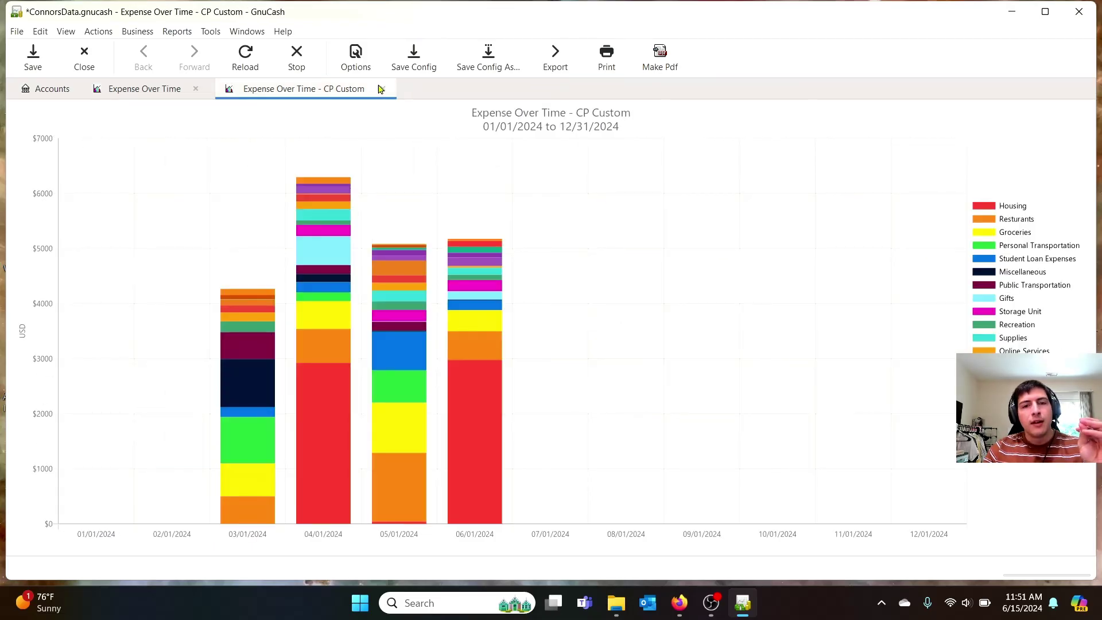
{"action": "left_click", "coordinate": [379, 88]}
{"action": "left_click", "coordinate": [195, 89]}
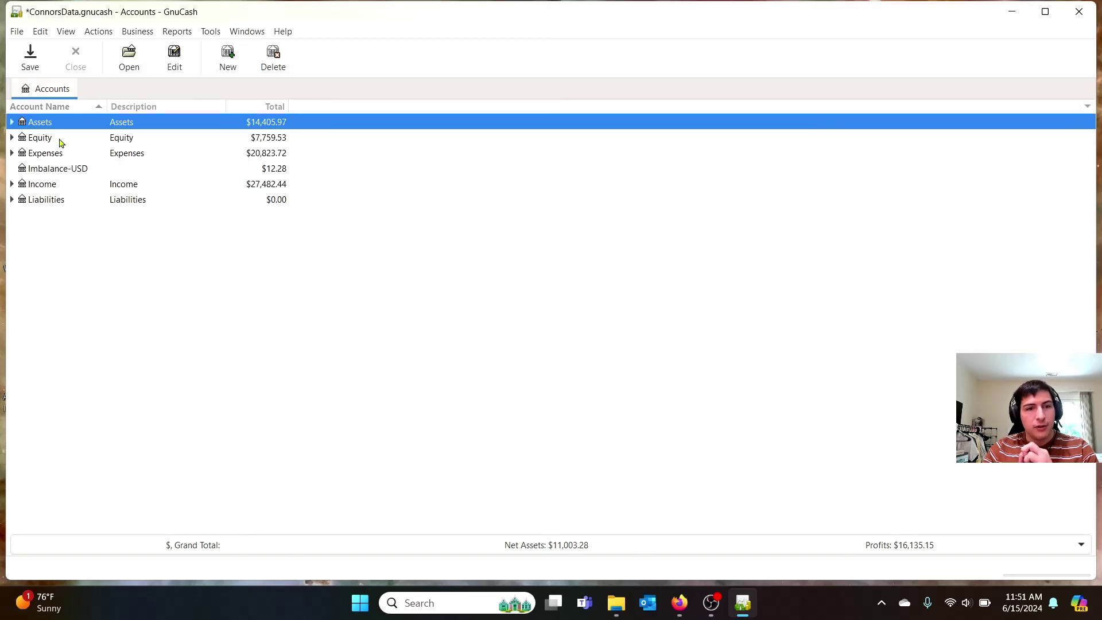
{"action": "left_click", "coordinate": [10, 156]}
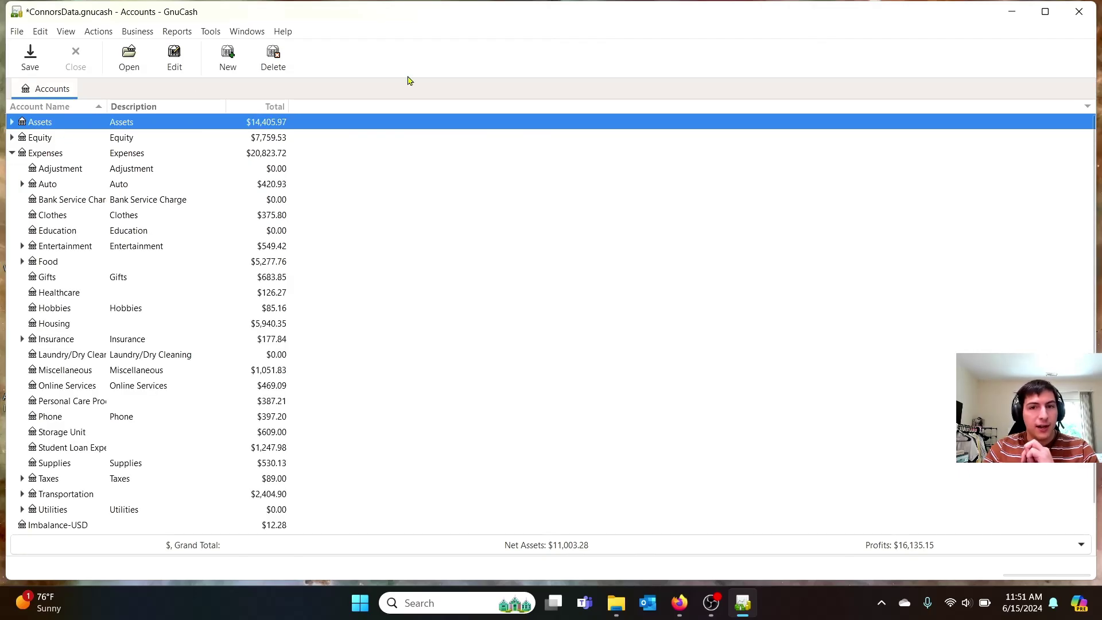